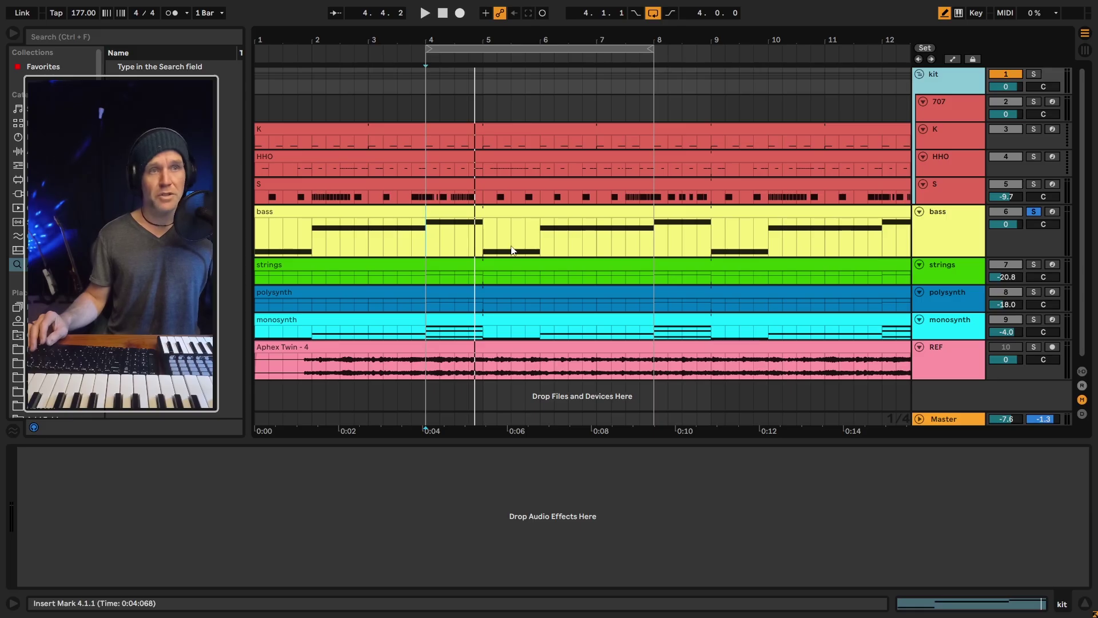
# Loop bar 5 of the arrangement, solo the HHO track and play the looped bar
pyautogui.click(426, 128)
pyautogui.scroll(4, 429, 173)
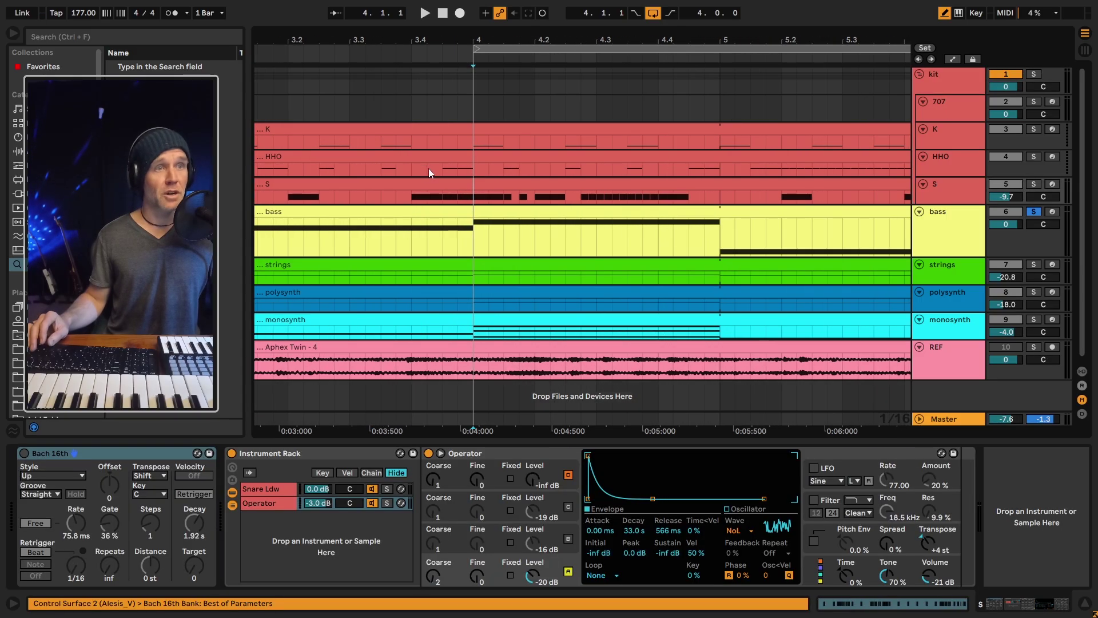
pyautogui.moveTo(749, 36); pyautogui.dragTo(592, 167)
pyautogui.hotkey('ctrl', 'l')
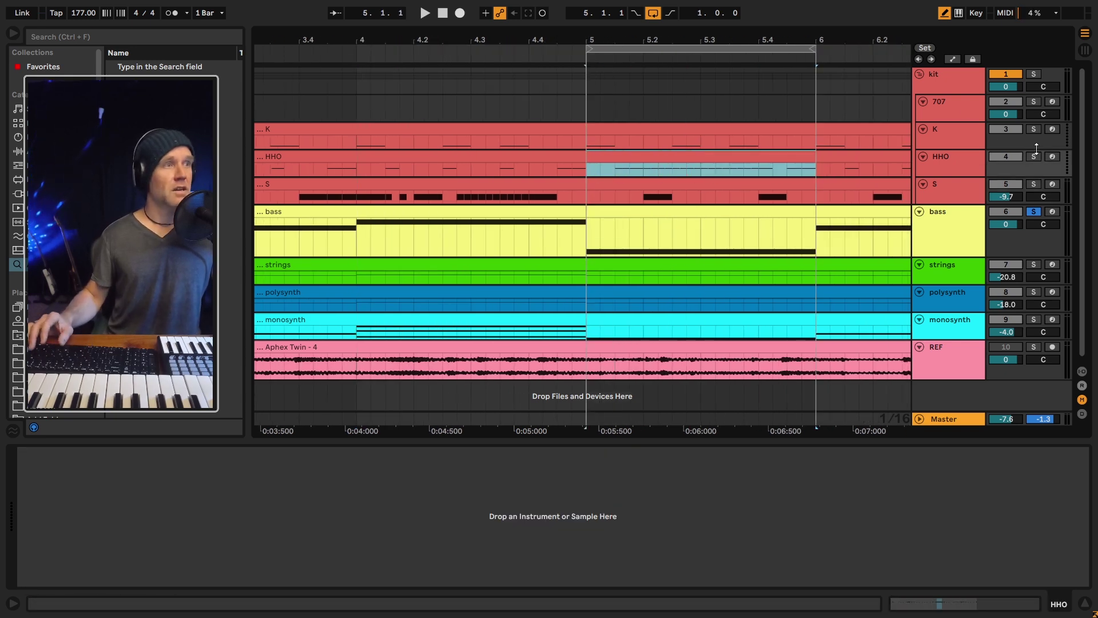
pyautogui.click(1033, 156)
pyautogui.press('space')
pyautogui.press('z')
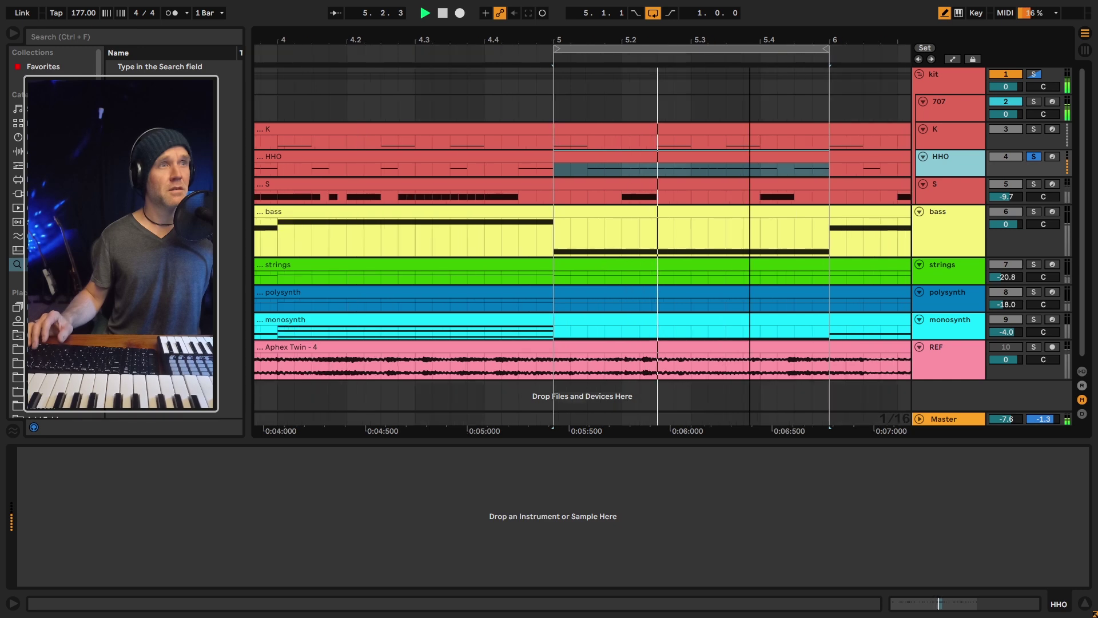
# Open the HHO clip's notes at the bar 5 open hi-hat roll and turn off Draw mode
pyautogui.click(728, 156)
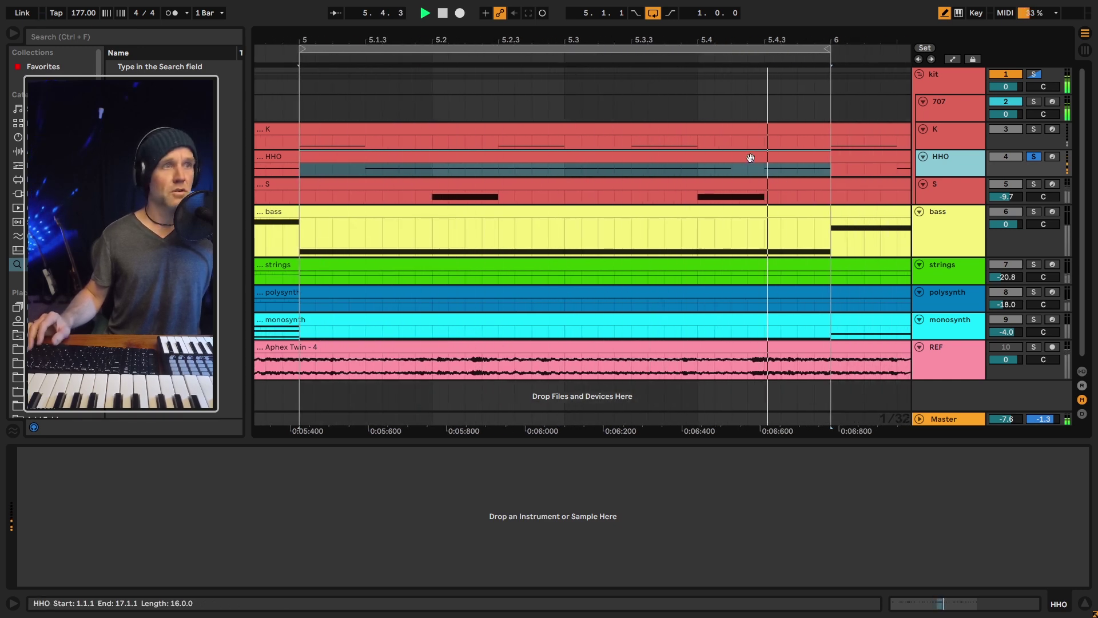
pyautogui.doubleClick(750, 162)
pyautogui.press('z')
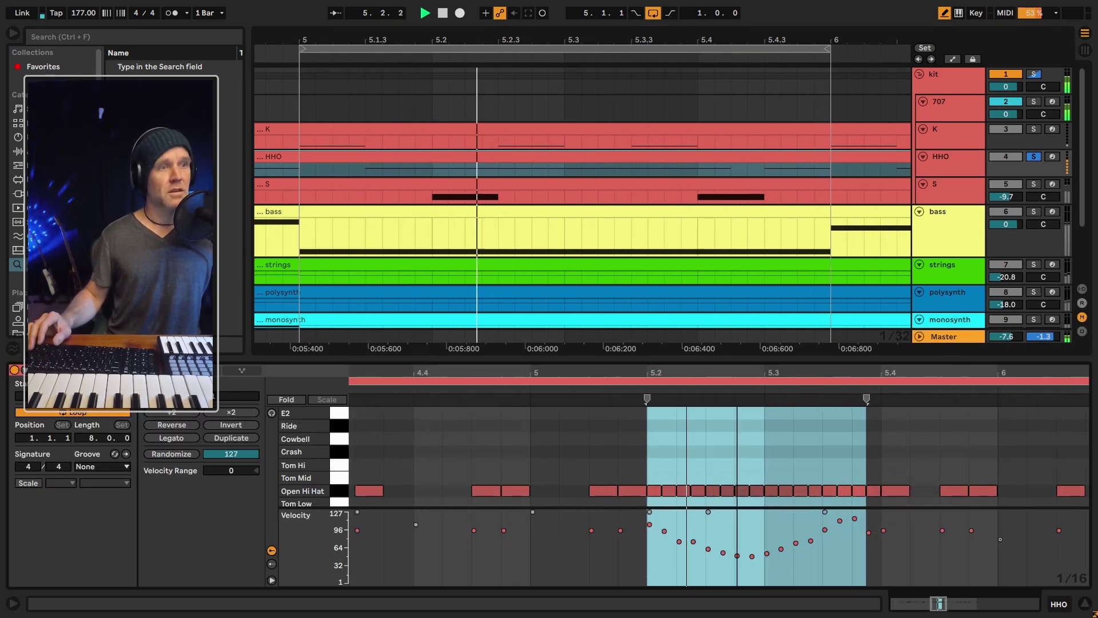
pyautogui.scroll(-2, 573, 483)
pyautogui.press('b')
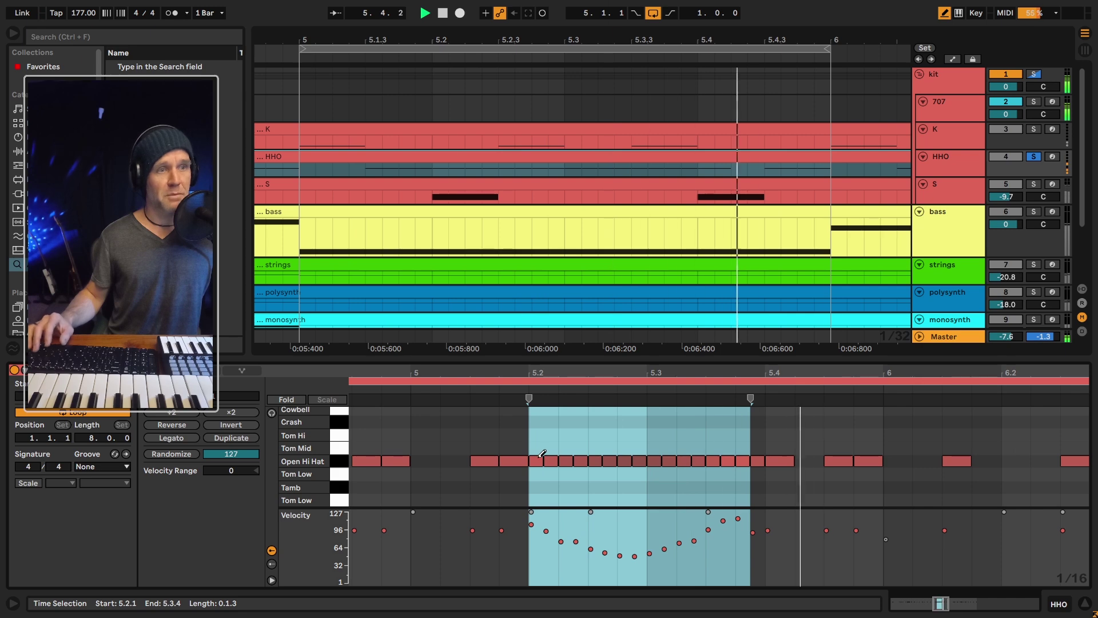
# Stop playback and single out the first open hi-hat note of the roll at 5.2.1 for a closer look
pyautogui.click(535, 460)
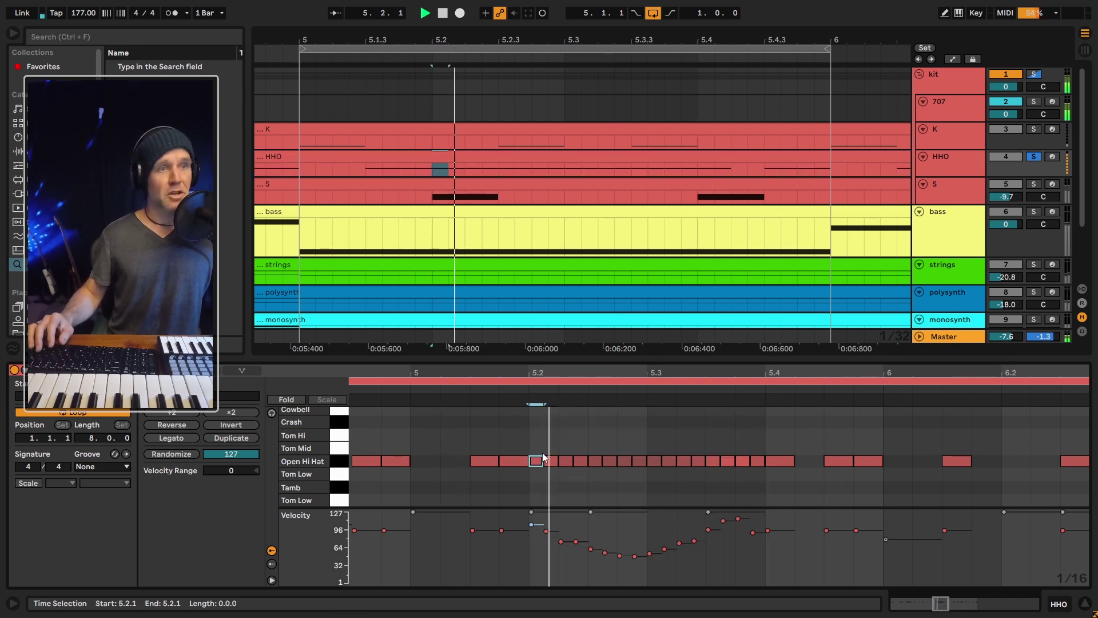
pyautogui.press('space')
pyautogui.click(533, 424)
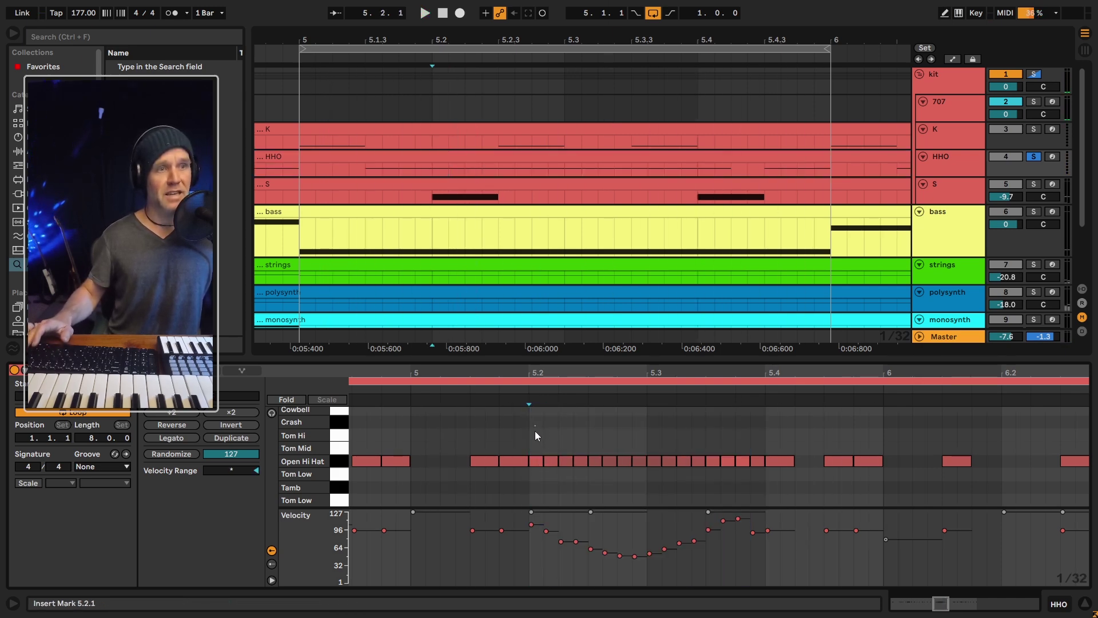
pyautogui.moveTo(534, 431); pyautogui.dragTo(545, 472)
pyautogui.moveTo(538, 373); pyautogui.dragTo(555, 451)
pyautogui.click(533, 434)
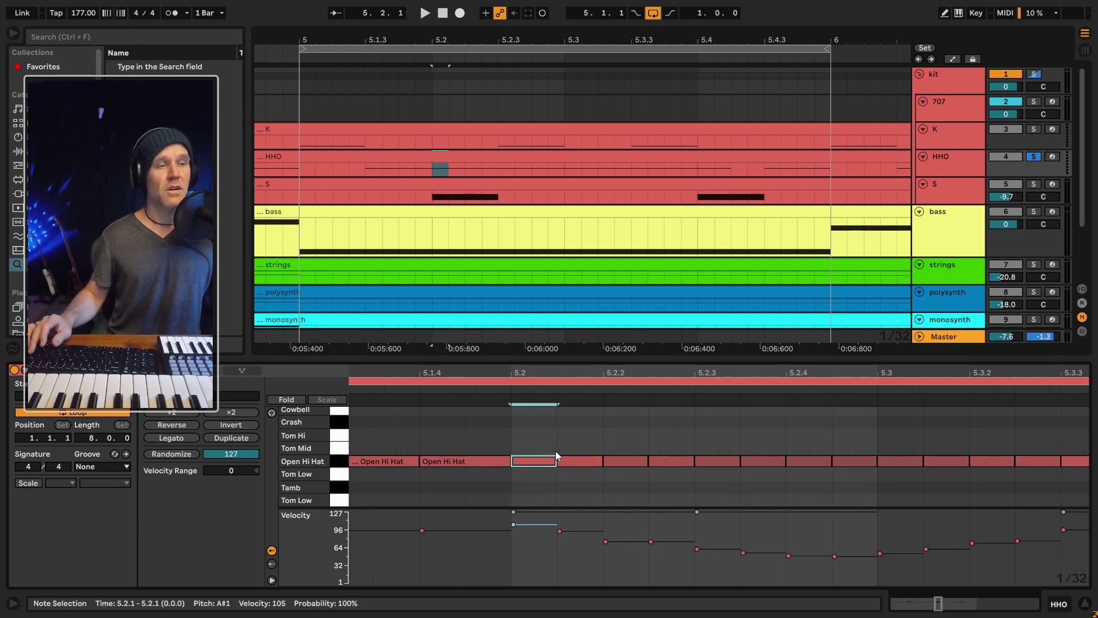
pyautogui.press('-')
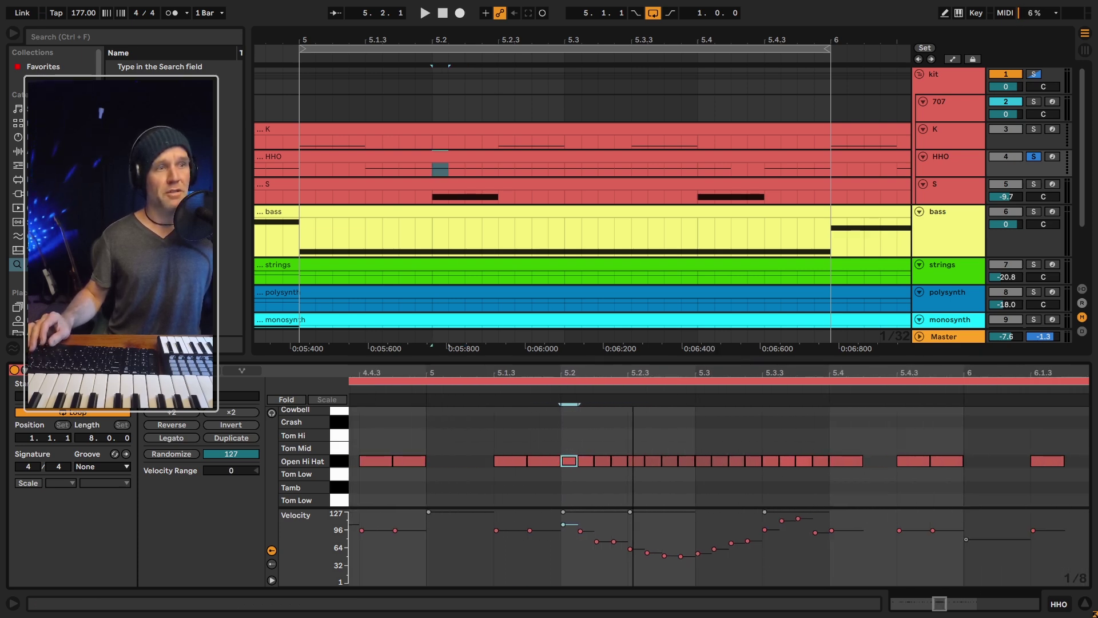
# Select all the open hi-hat roll notes from 5.2.1 to 5.4.1 in the HHO clip
pyautogui.moveTo(829, 410); pyautogui.dragTo(563, 430)
pyautogui.click(574, 444)
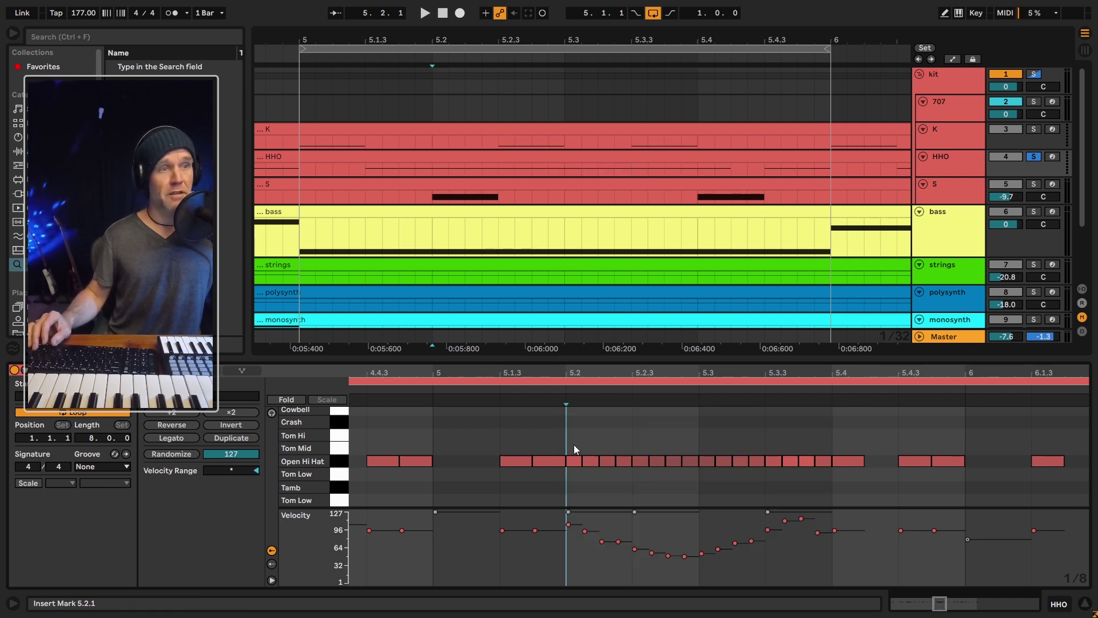
pyautogui.click(830, 429)
pyautogui.moveTo(822, 448); pyautogui.dragTo(602, 469)
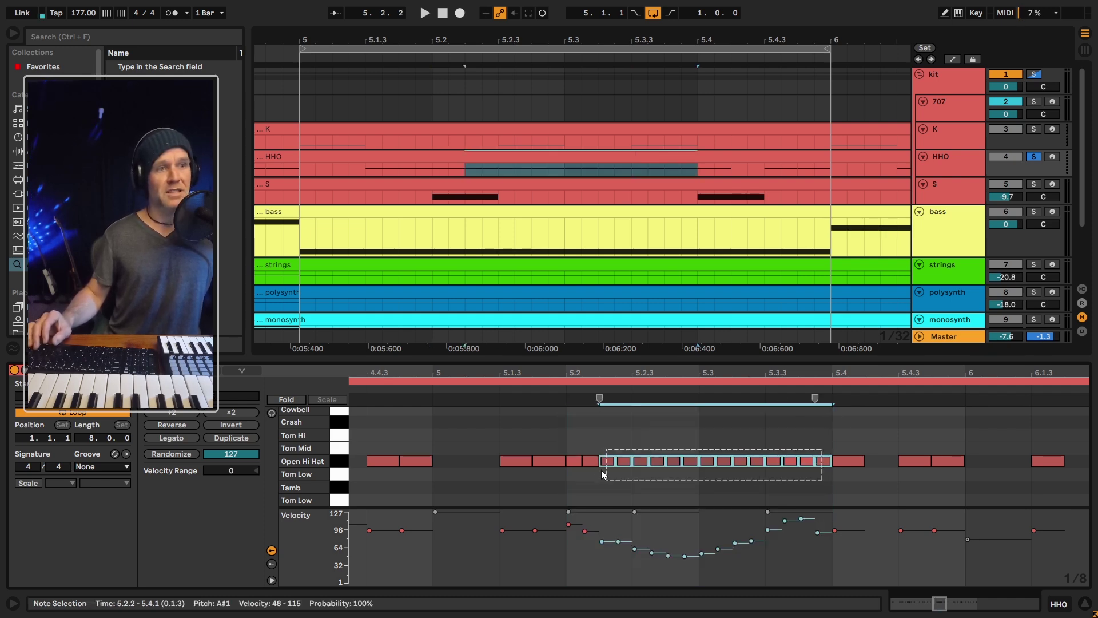
pyautogui.scroll(-2, 591, 480)
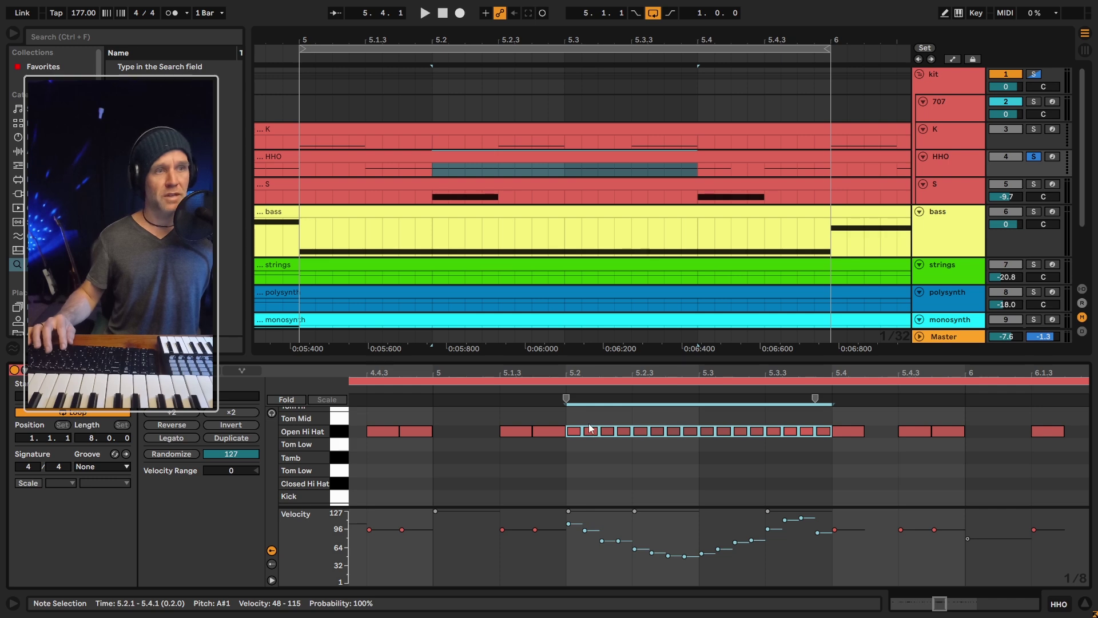
pyautogui.click(603, 453)
pyautogui.moveTo(603, 449); pyautogui.dragTo(803, 448)
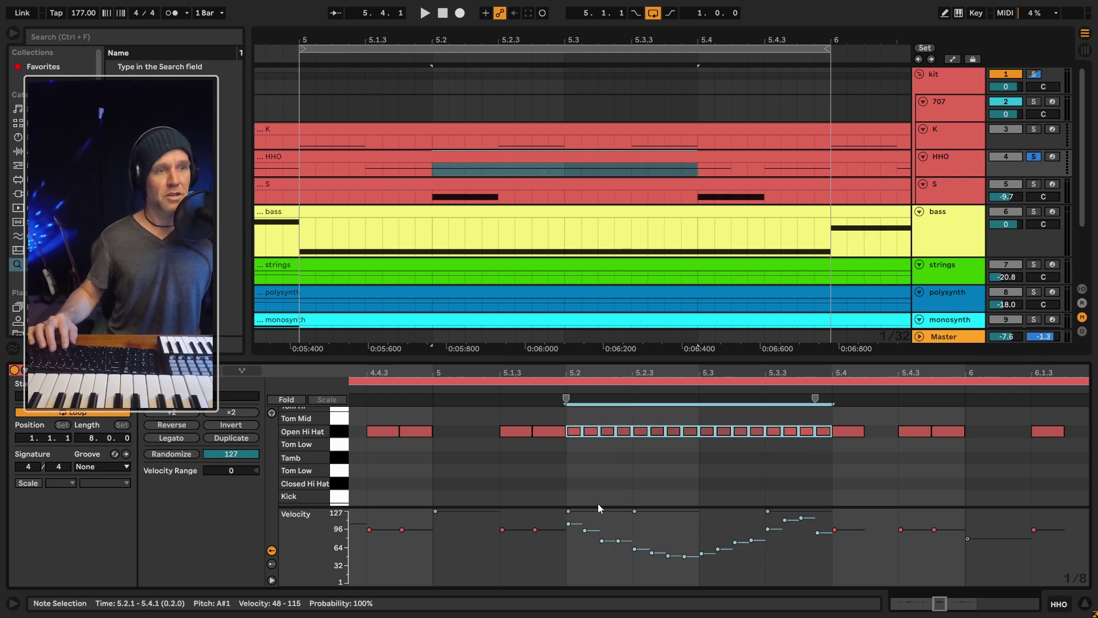
# Draw the selected hi-hat notes' velocities as a curve dipping to about 32 and rising to 127, auditioning it in playback
pyautogui.press('b')
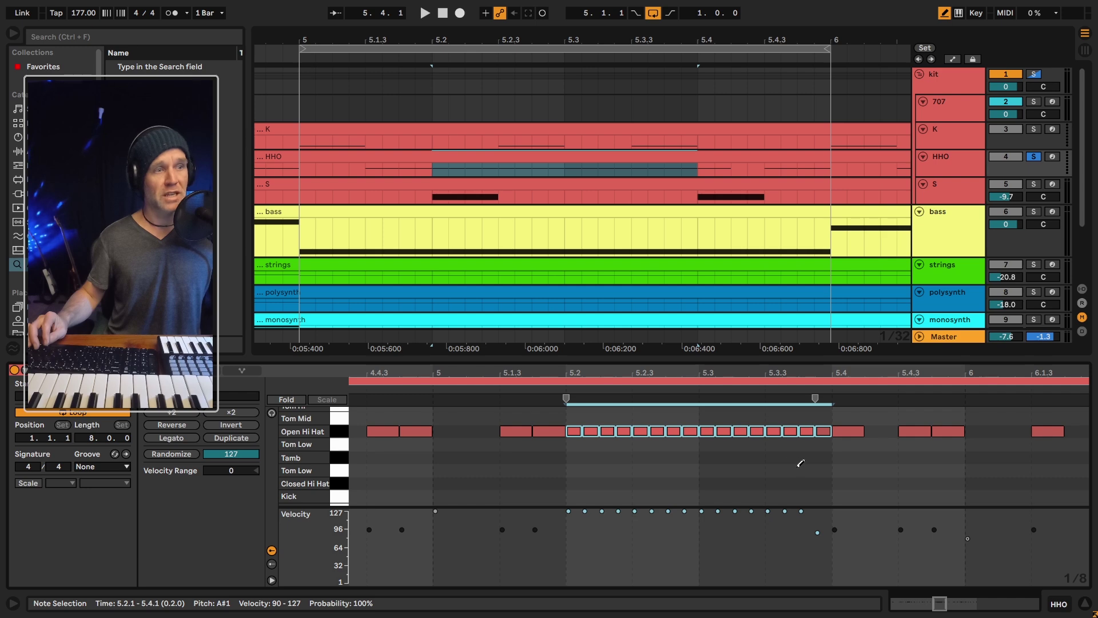
pyautogui.press('space')
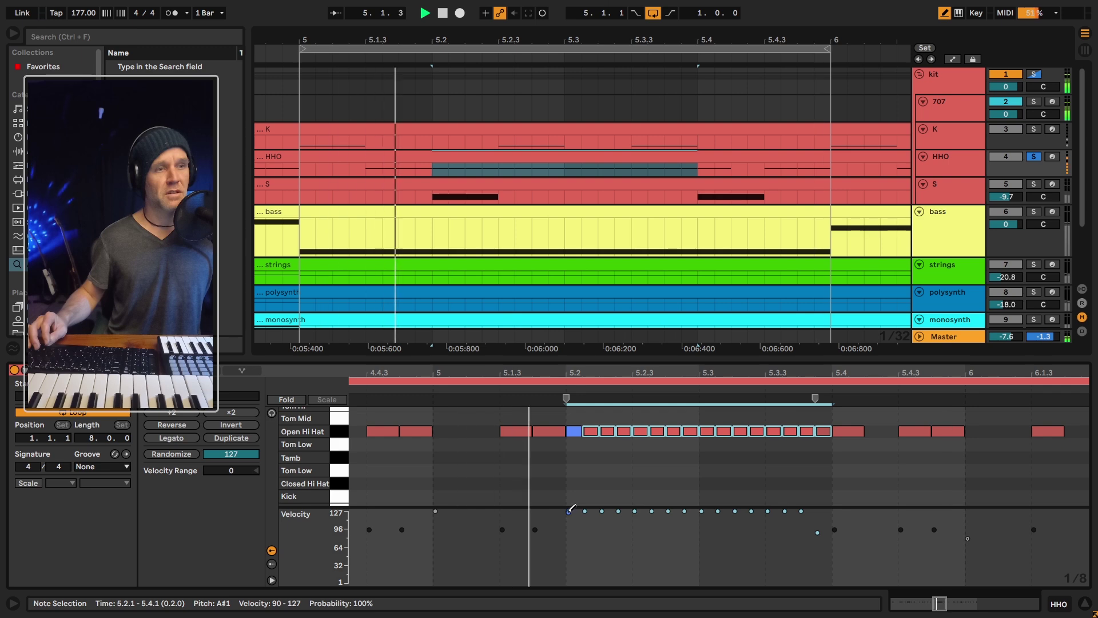
pyautogui.moveTo(570, 510)
pyautogui.mouseDown()
pyautogui.moveTo(617, 558)
pyautogui.moveTo(738, 540)
pyautogui.moveTo(809, 506)
pyautogui.mouseUp()
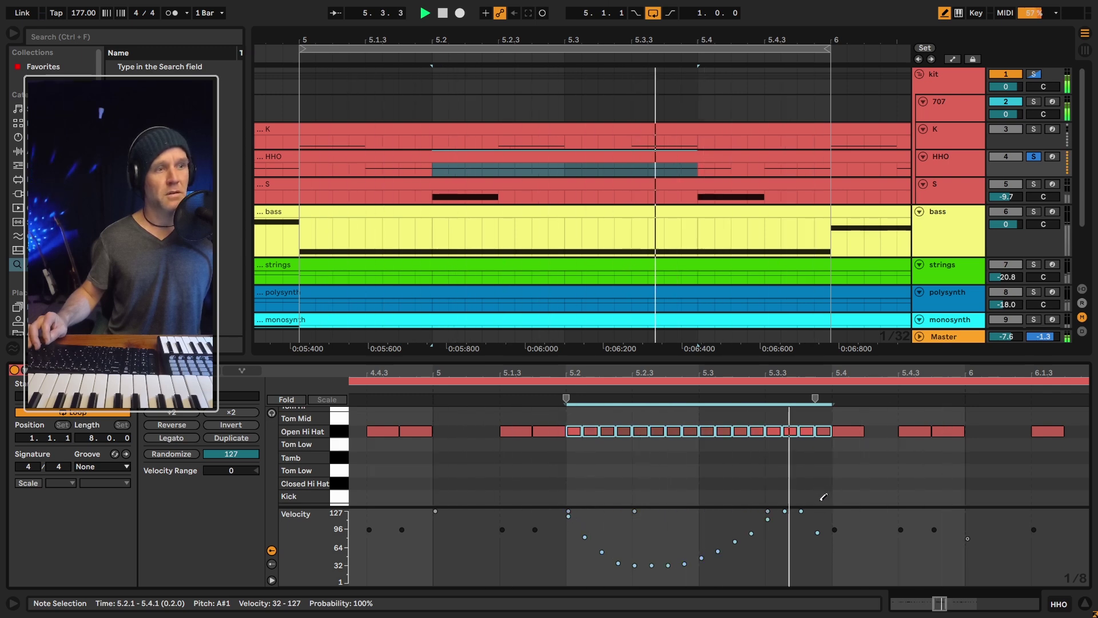
pyautogui.press('space')
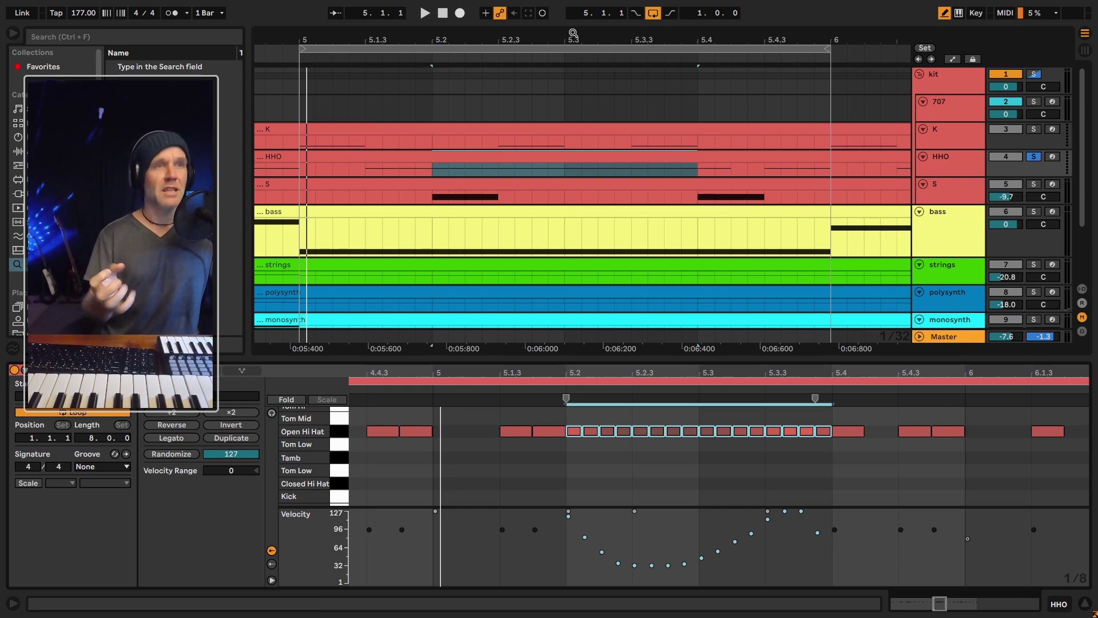
# Solo the S track, set the loop to bar 4 and play it
pyautogui.moveTo(573, 34); pyautogui.dragTo(579, 24)
pyautogui.click(927, 200)
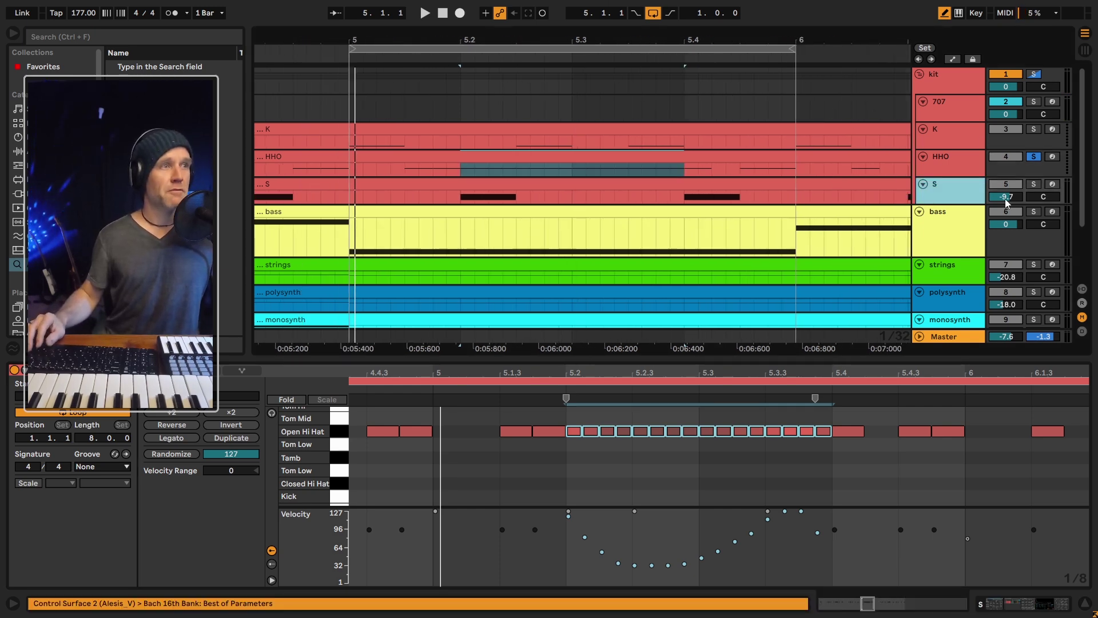
pyautogui.click(1032, 186)
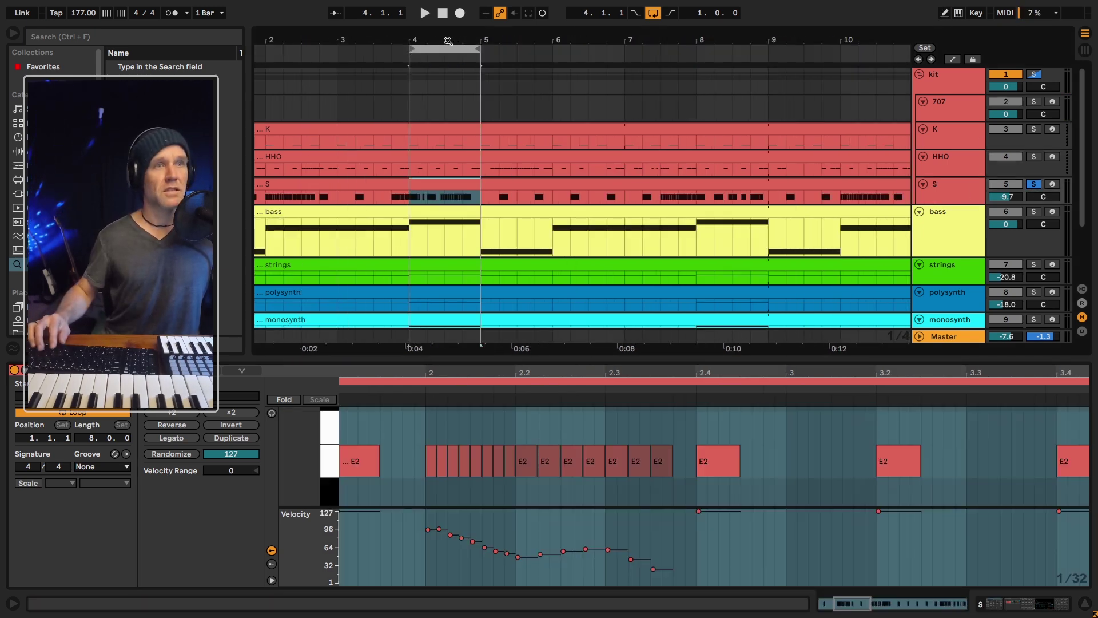
pyautogui.moveTo(448, 40); pyautogui.dragTo(526, 124)
pyautogui.click(482, 56)
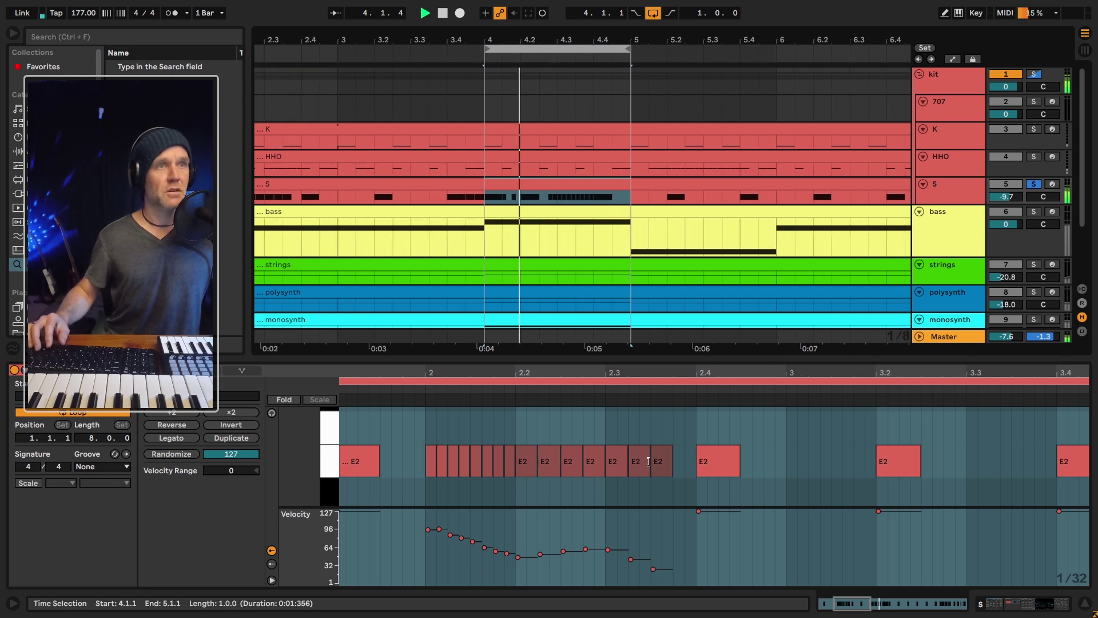
# Open the S clip and select the fast snare roll notes with rising velocity from 4.2.4 to 4.4 in bar 4
pyautogui.doubleClick(566, 184)
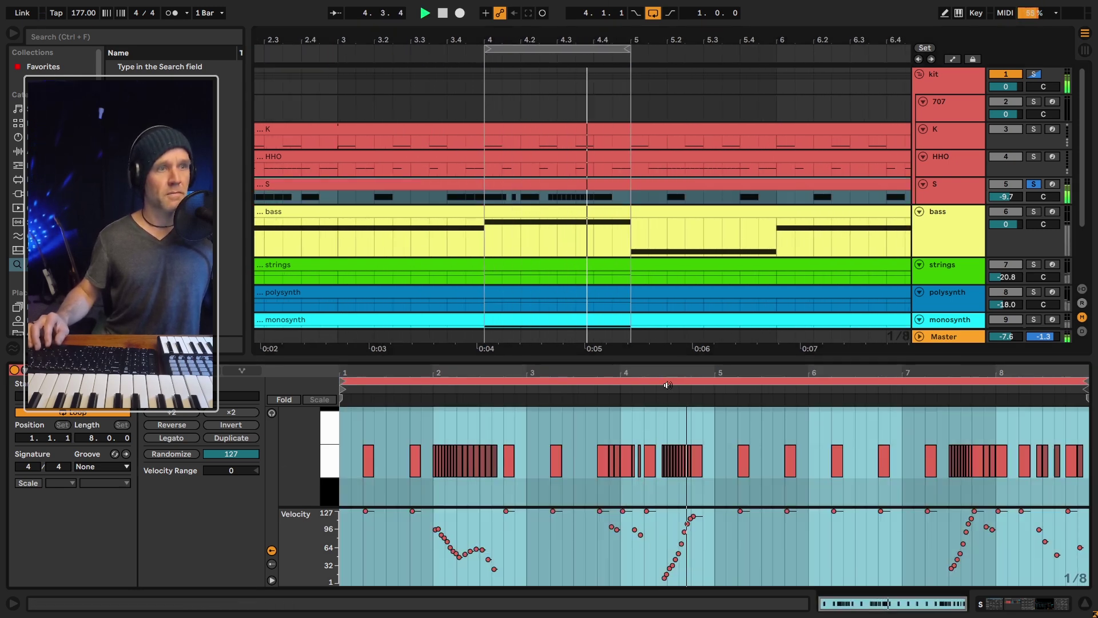
pyautogui.moveTo(664, 383); pyautogui.dragTo(589, 543)
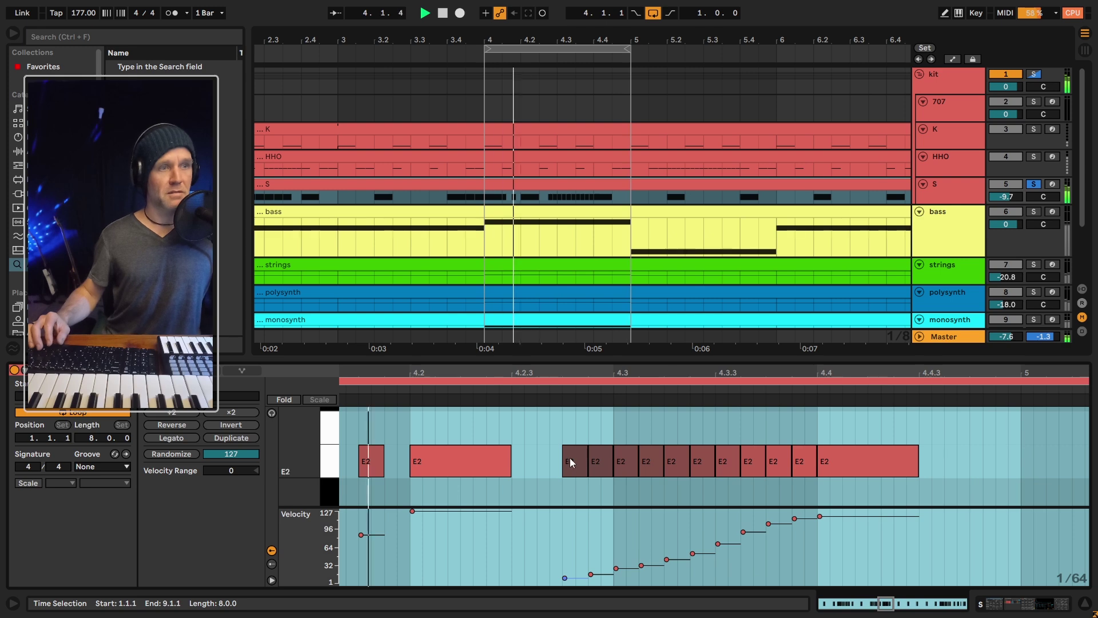
pyautogui.moveTo(565, 433); pyautogui.dragTo(801, 471)
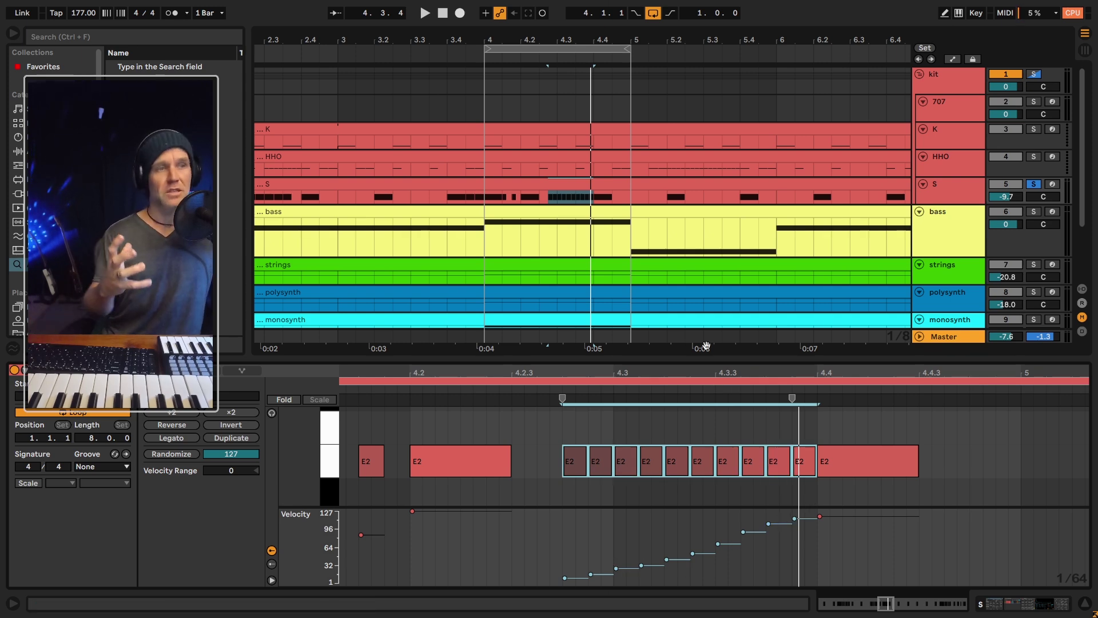
pyautogui.moveTo(700, 371); pyautogui.dragTo(633, 361)
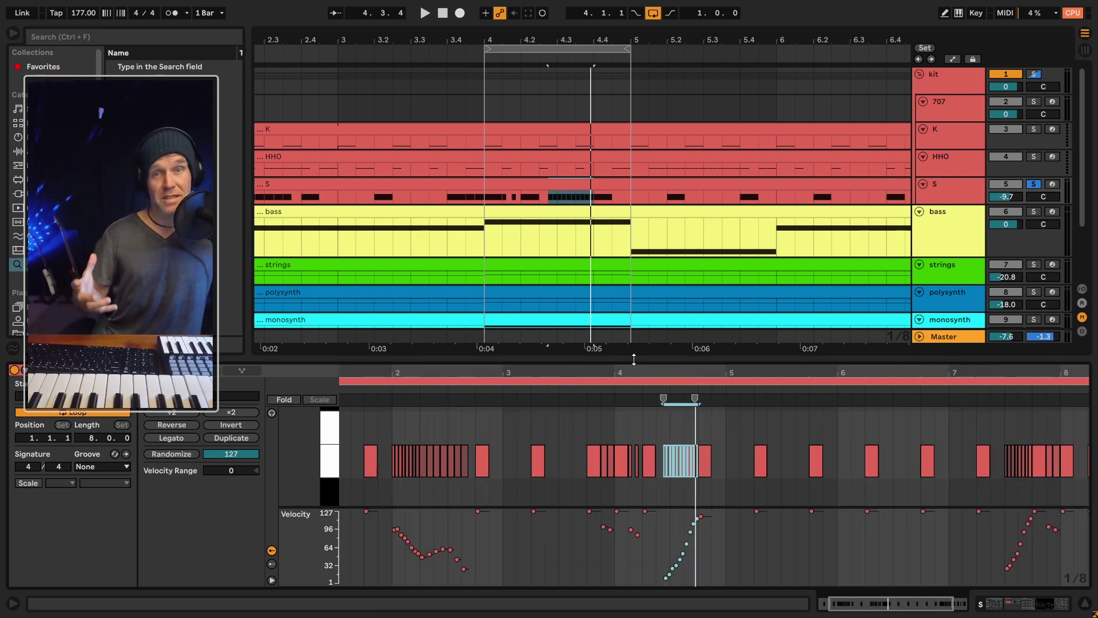
# Turn off looping and the S solo, and show the 707 track's drum rack devices before returning to the kit group
pyautogui.click(655, 16)
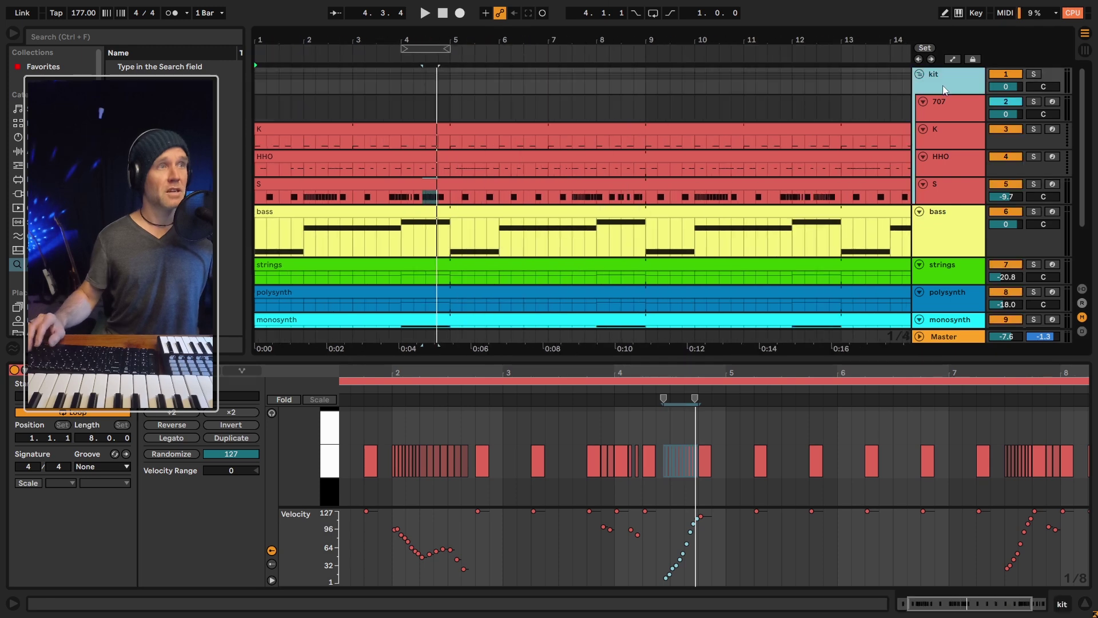
pyautogui.hotkey('shift', 'Tab')
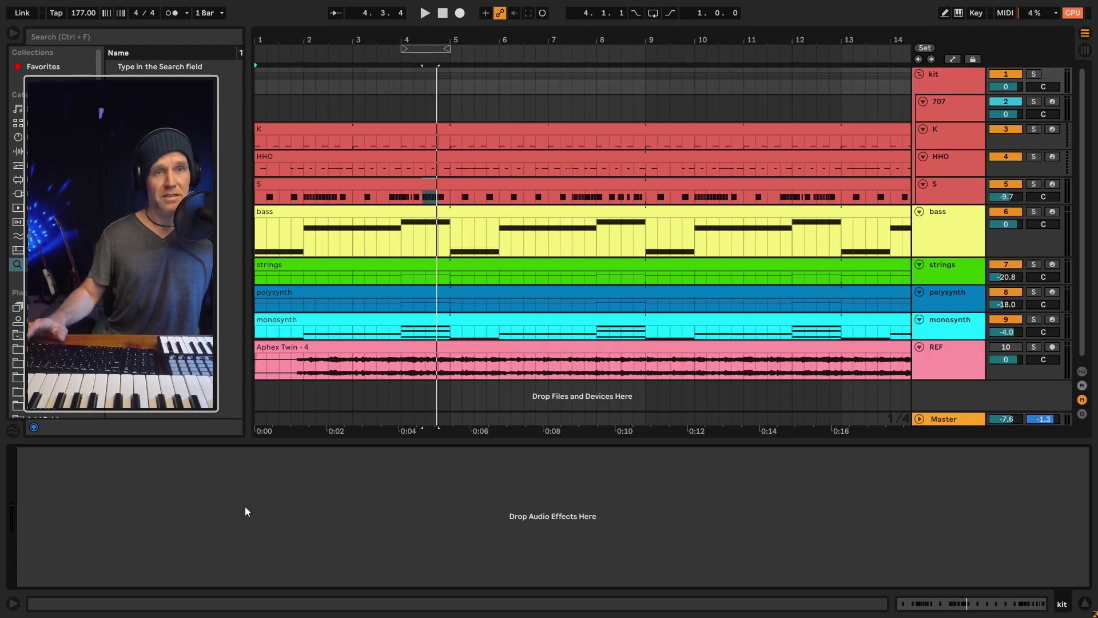
pyautogui.hotkey('shift', 'Tab')
pyautogui.click(949, 108)
pyautogui.hotkey('shift', 'Tab')
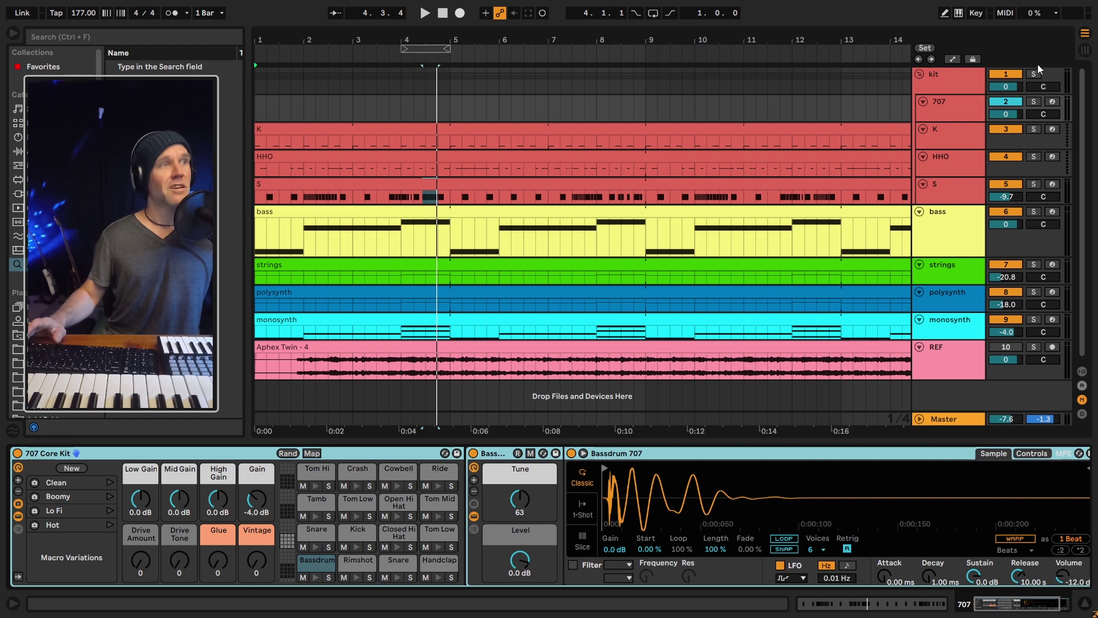
pyautogui.click(968, 90)
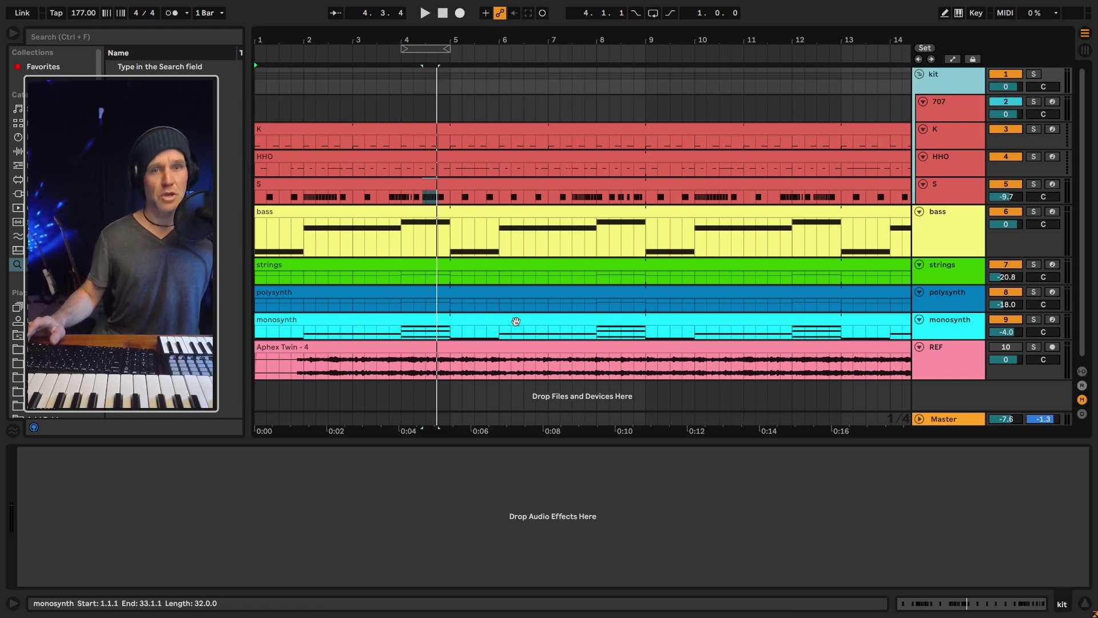
# Solo the bass track and play it from the start of the arrangement
pyautogui.click(956, 228)
pyautogui.click(257, 241)
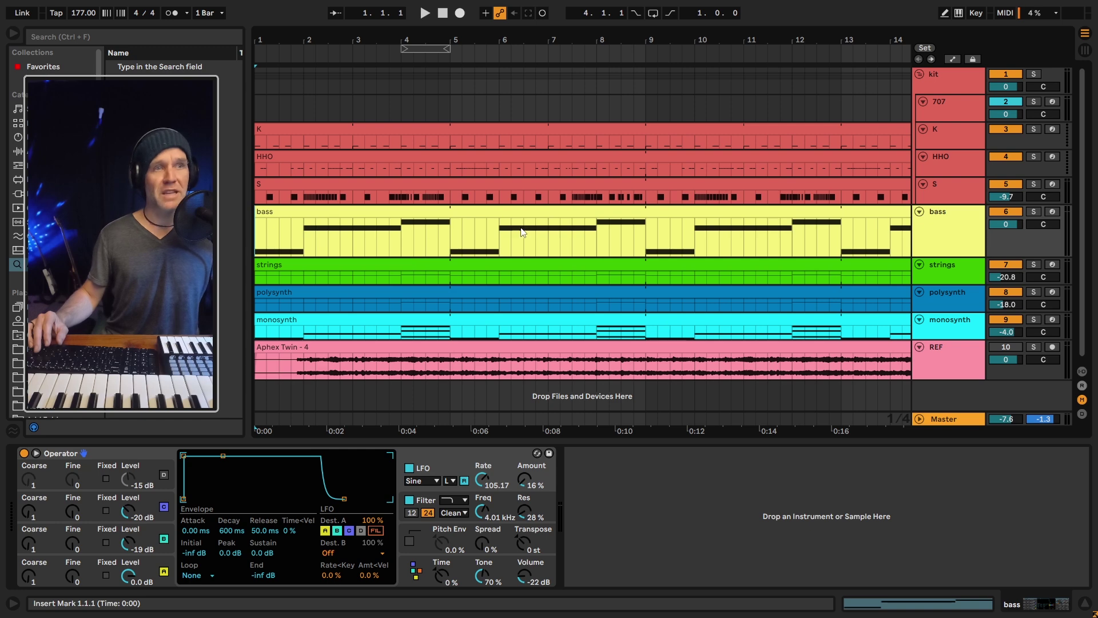
pyautogui.press('s')
pyautogui.press('space')
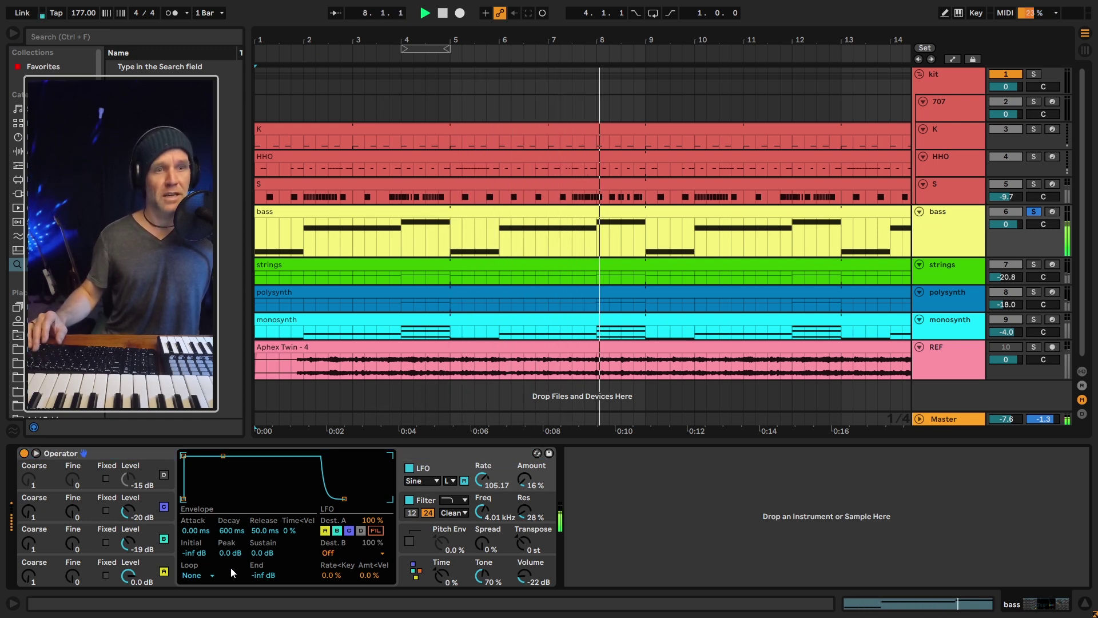
# Examine the settings of oscillators A, B and C in the bass track's Operator
pyautogui.click(154, 569)
pyautogui.click(150, 540)
pyautogui.click(148, 509)
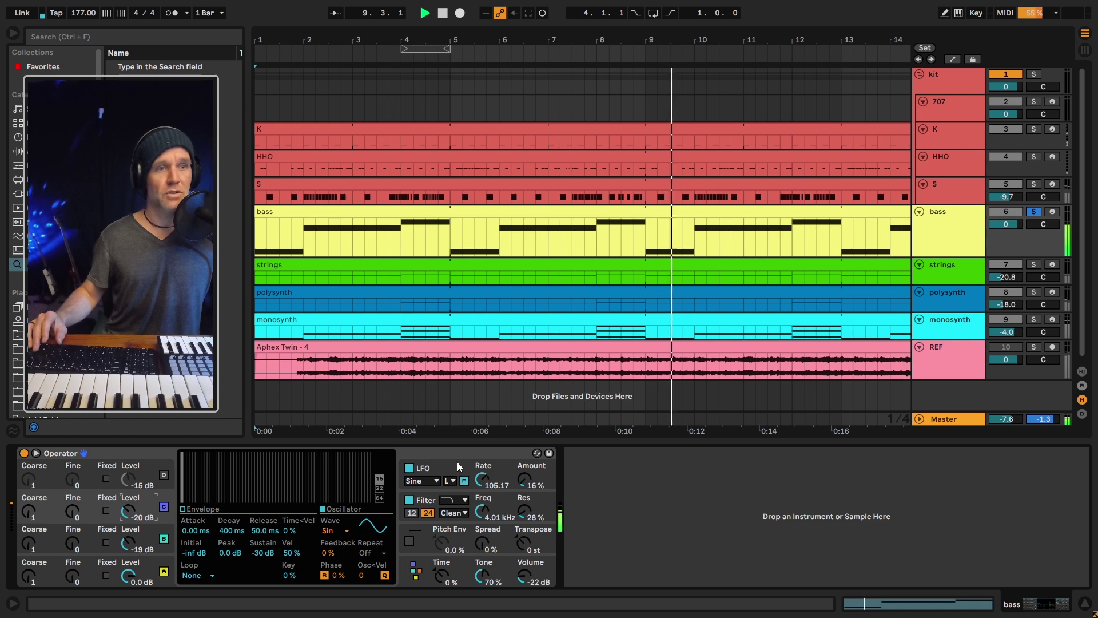
# Set the bass Operator's volume to -18 dB and its LFO amount to 18% while the bass plays
pyautogui.click(522, 482)
pyautogui.moveTo(523, 481); pyautogui.dragTo(532, 508)
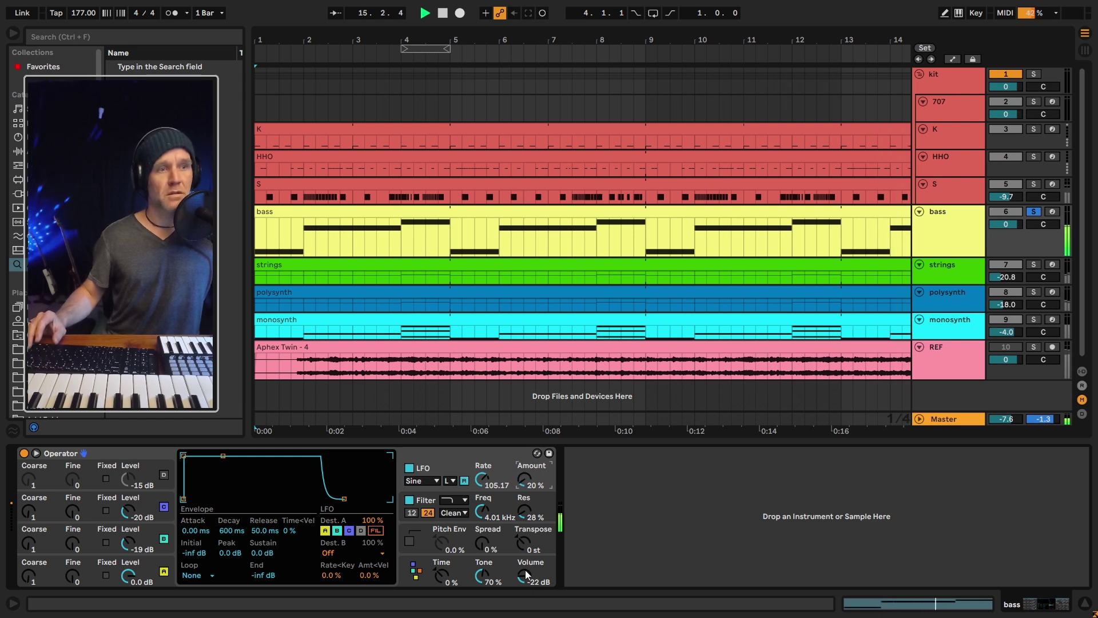
pyautogui.moveTo(527, 575); pyautogui.dragTo(527, 571)
pyautogui.moveTo(520, 477); pyautogui.dragTo(520, 479)
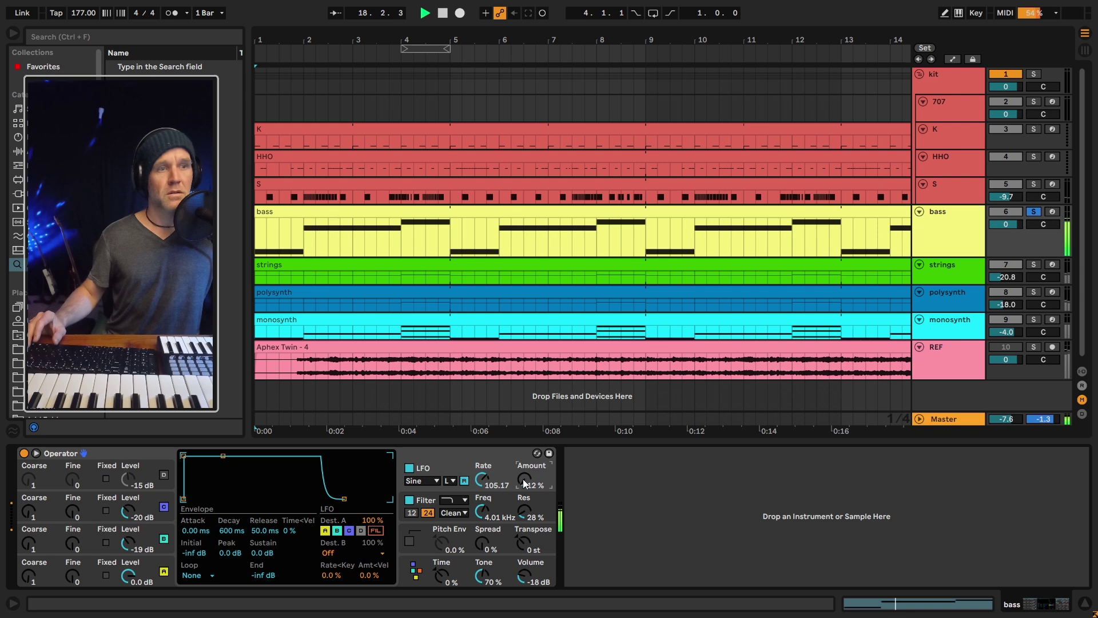
pyautogui.moveTo(520, 479); pyautogui.dragTo(521, 477)
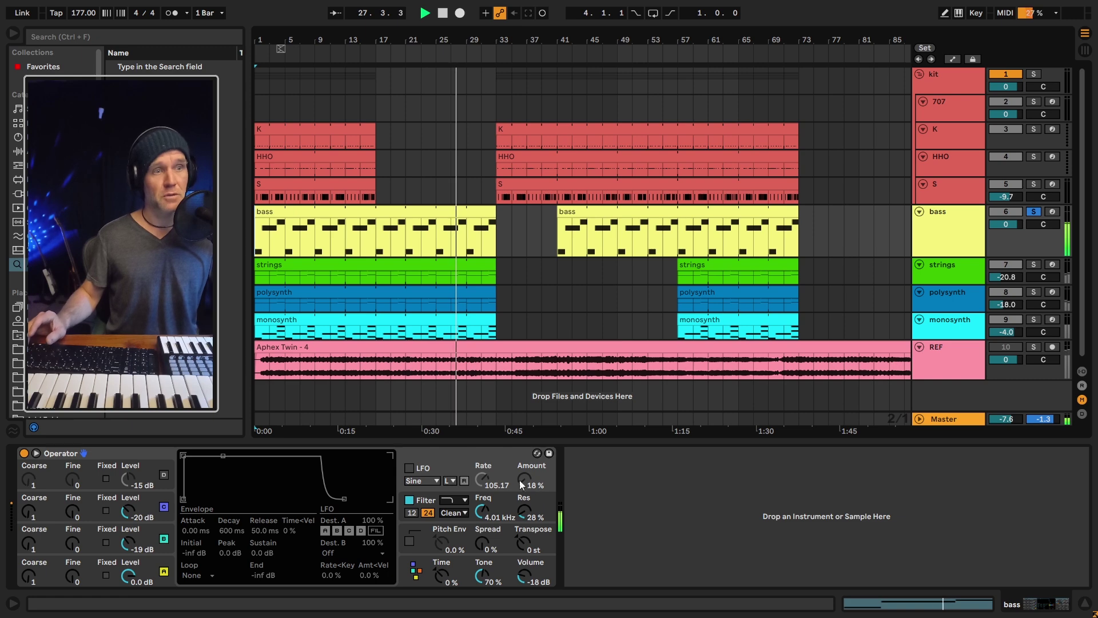
# Toggle the bass Operator's LFO and audition the strings and polysynth tracks together in solo, ending with their solo off
pyautogui.click(416, 470)
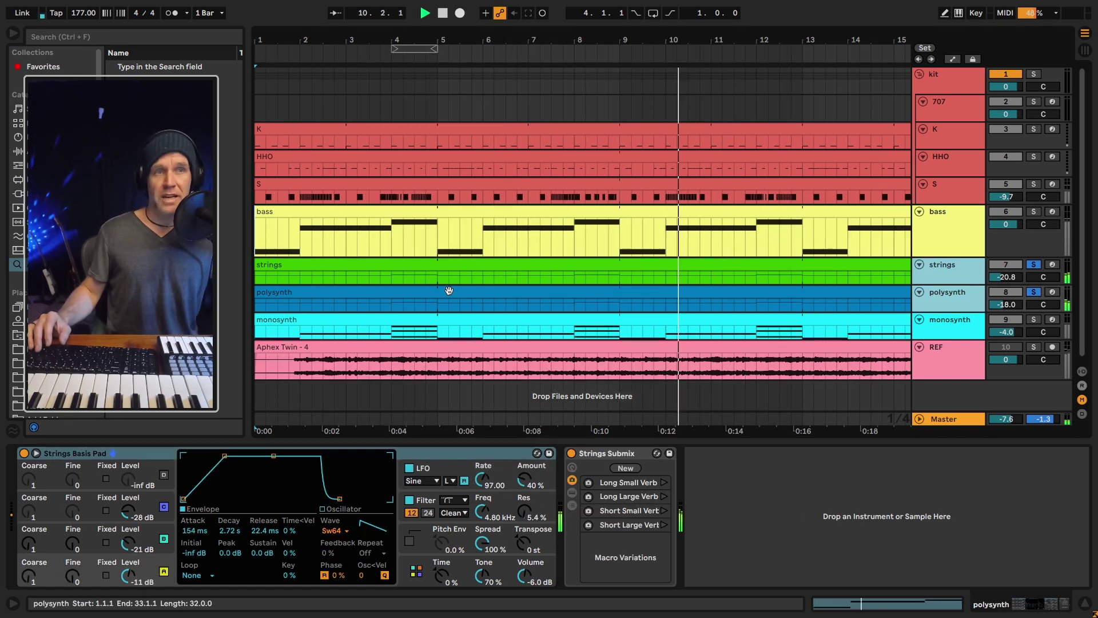
pyautogui.moveTo(448, 36); pyautogui.dragTo(448, 7)
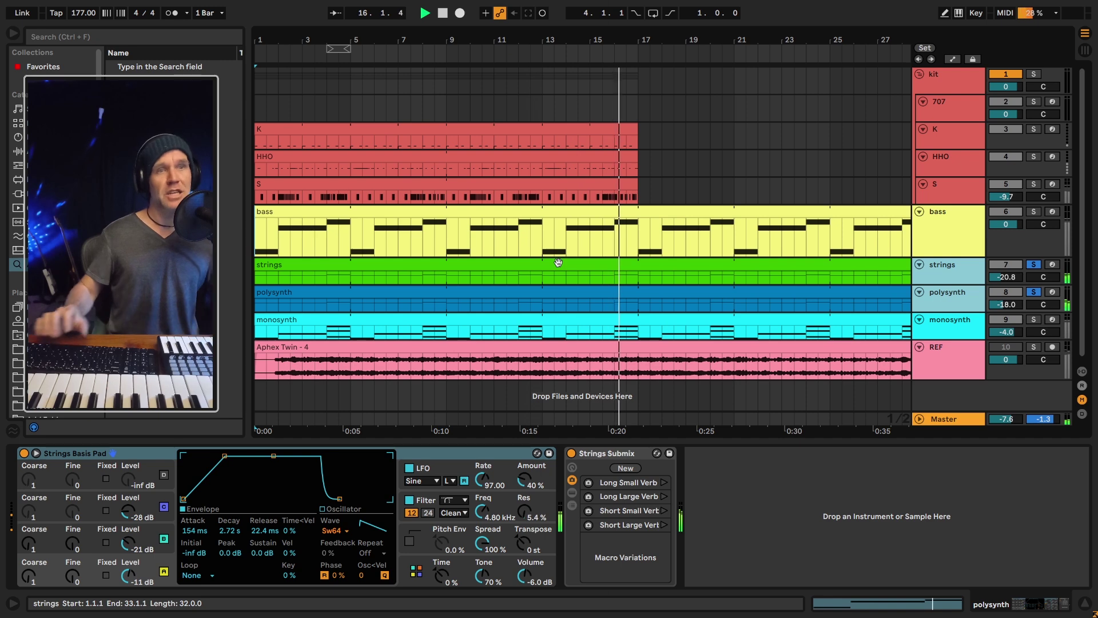
pyautogui.click(1032, 292)
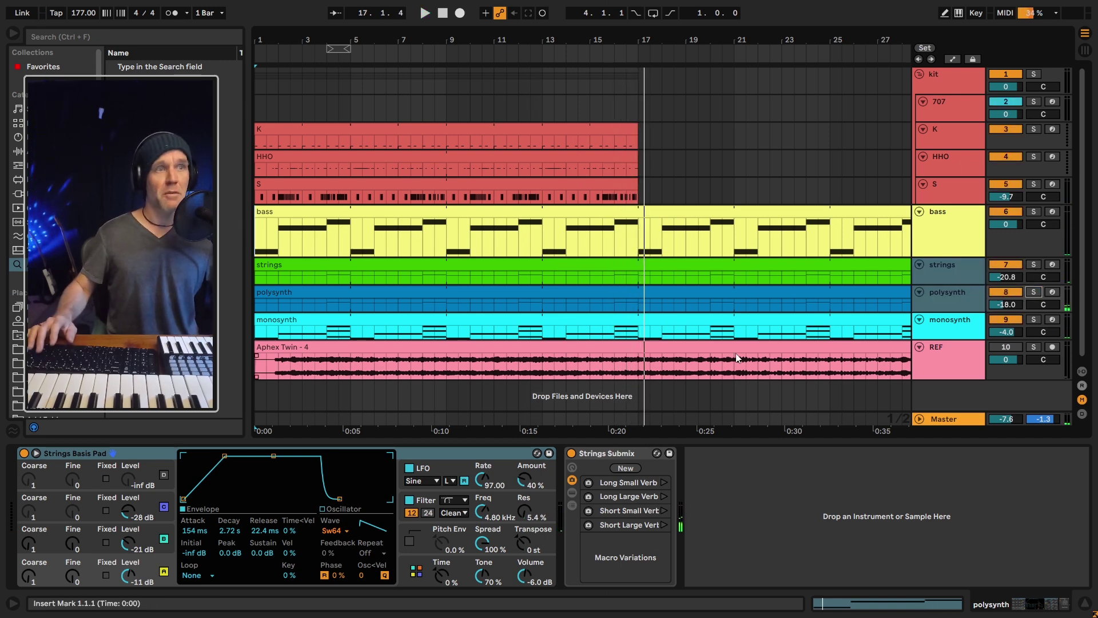
# Play the full mix from the start of the arrangement and show the monosynth track's Operator
pyautogui.press('space')
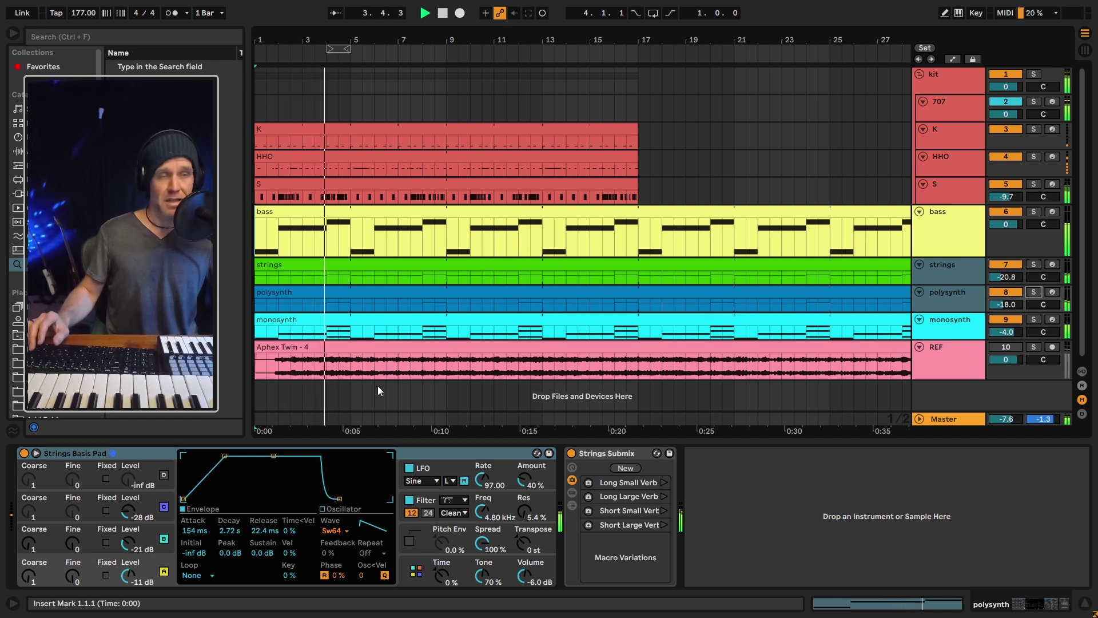
pyautogui.scroll(-1, 934, 297)
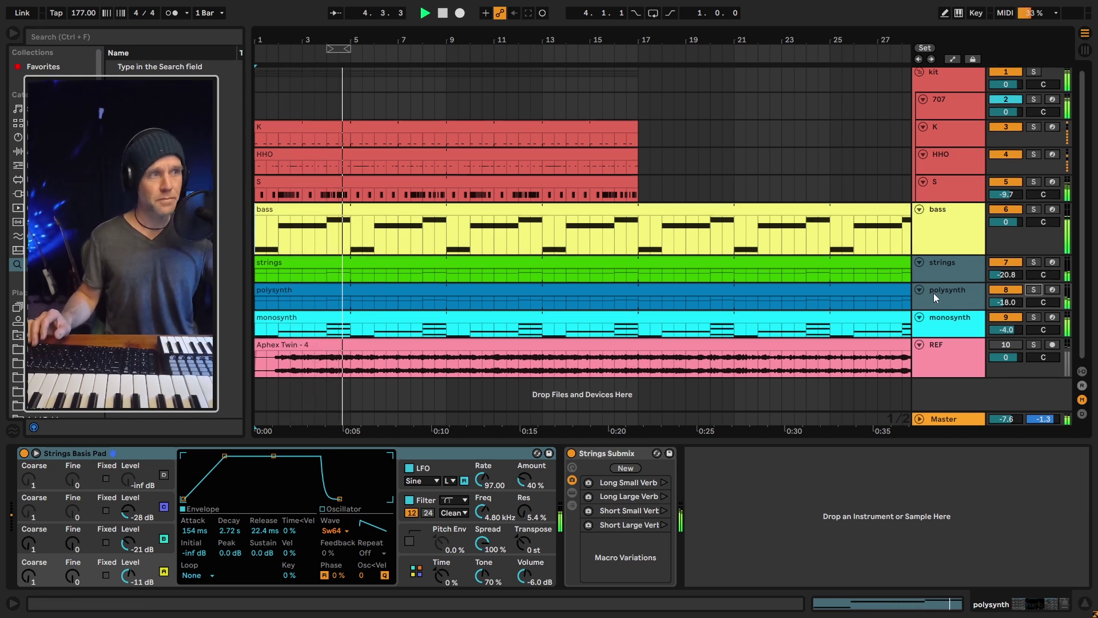
pyautogui.click(943, 326)
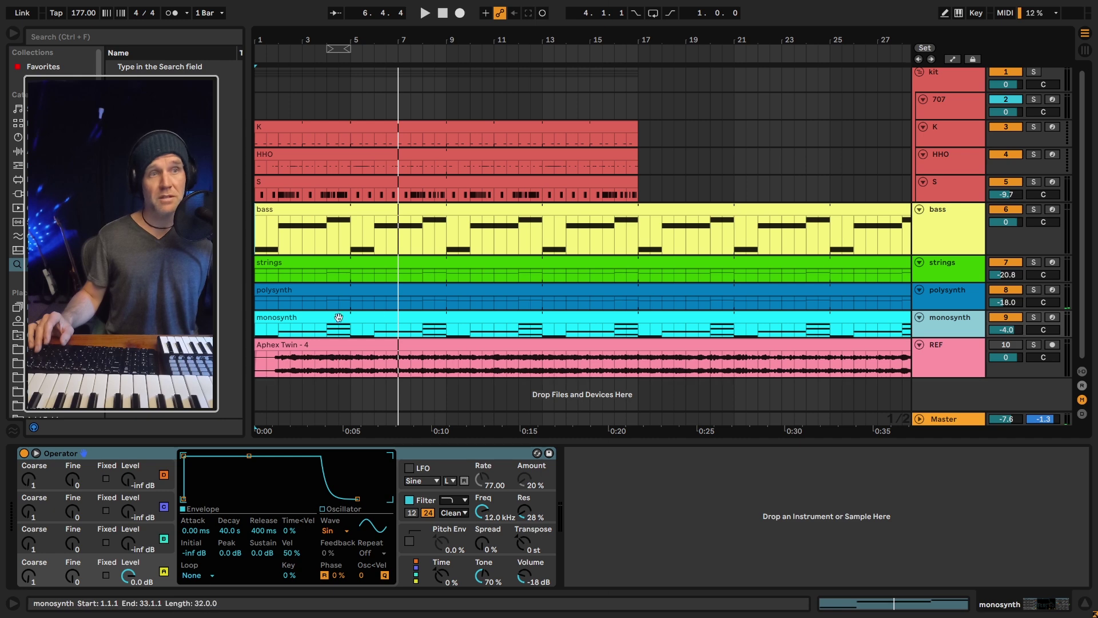
# Solo the monosynth track and play it from bar 2
pyautogui.click(279, 336)
pyautogui.press('space')
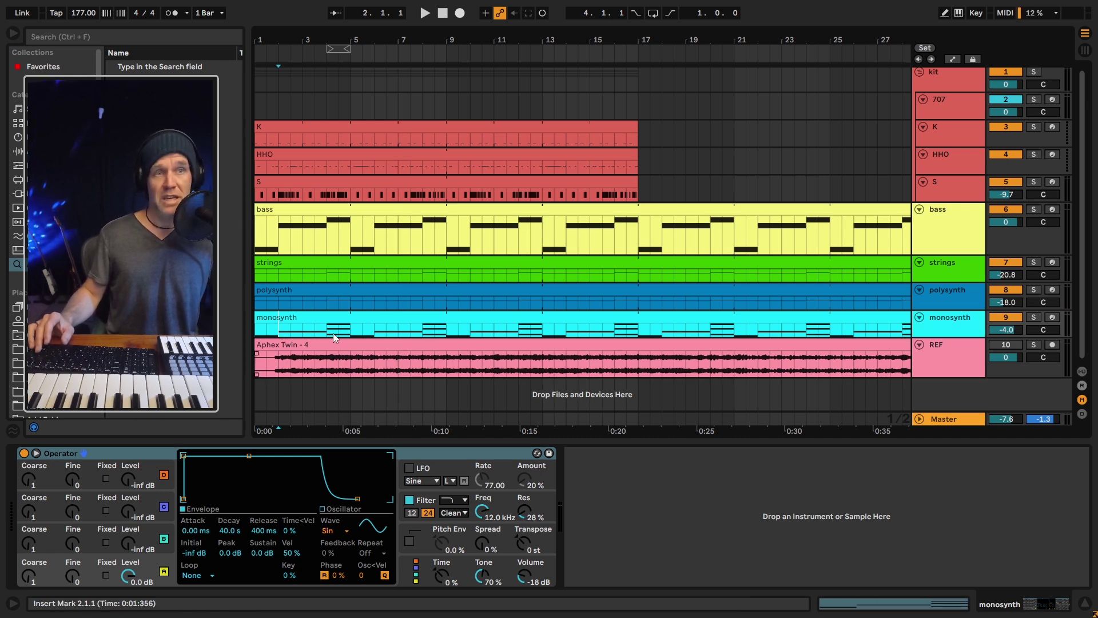
pyautogui.press('s')
pyautogui.press('space')
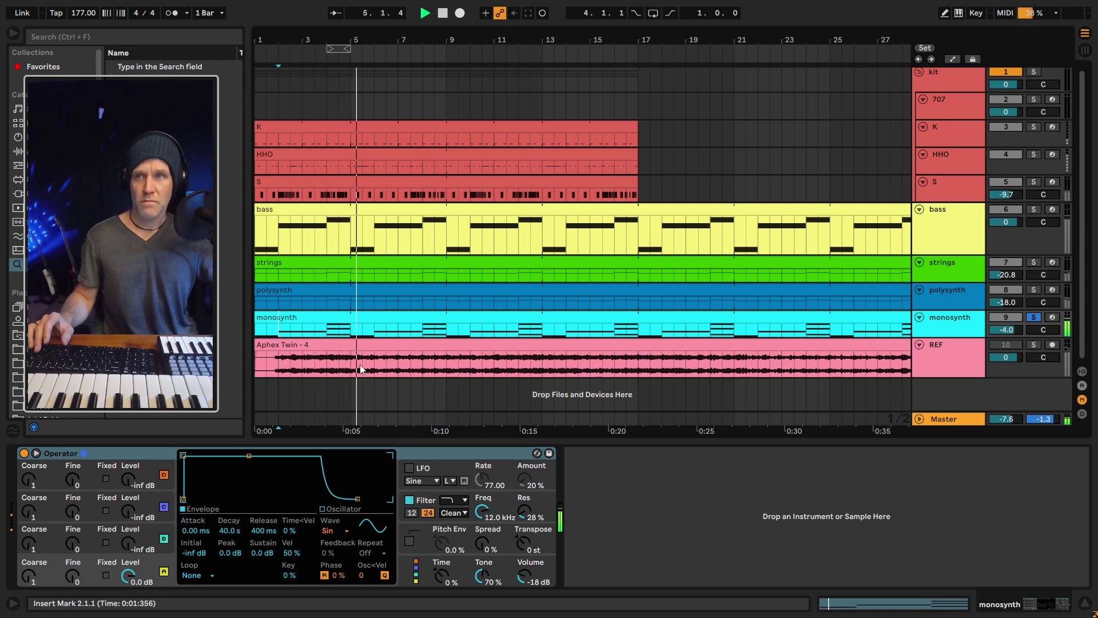
# Open the first monosynth clip's notes and hide the velocity lane
pyautogui.click(388, 318)
pyautogui.doubleClick(388, 318)
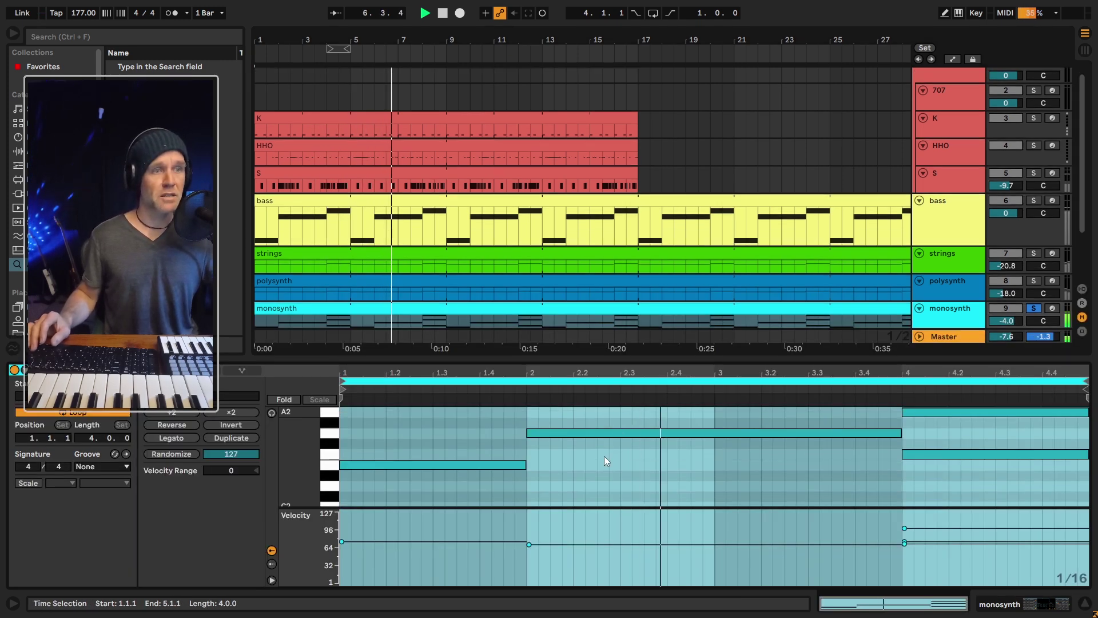
pyautogui.click(272, 580)
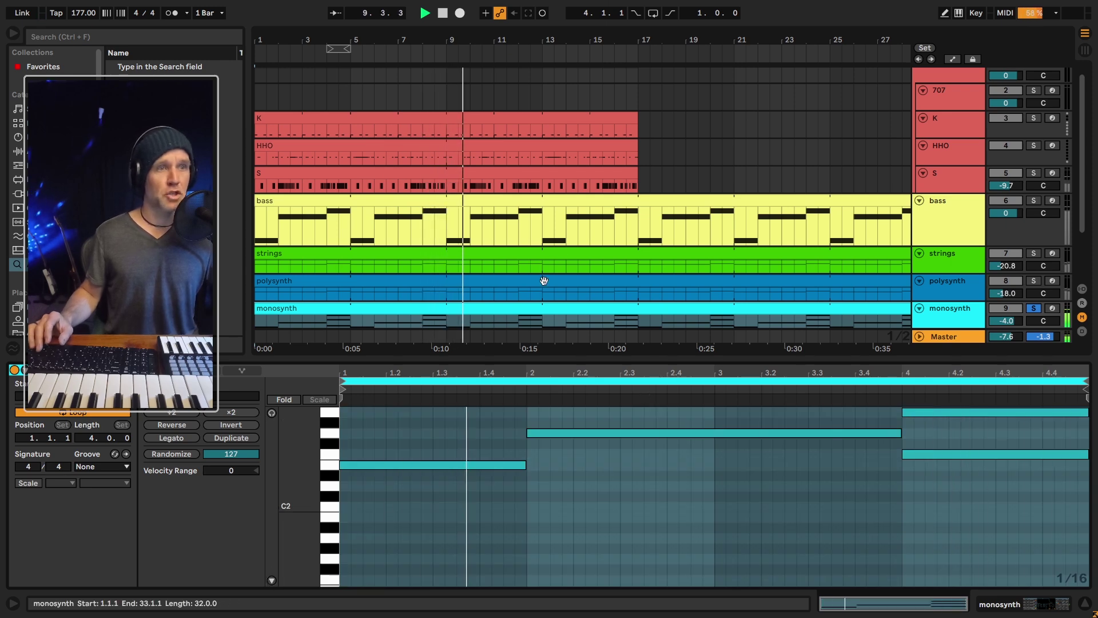
# Listen to the full mix with the monosynth's solo off, following playback up to where the first drum section ends
pyautogui.scroll(-2, 544, 282)
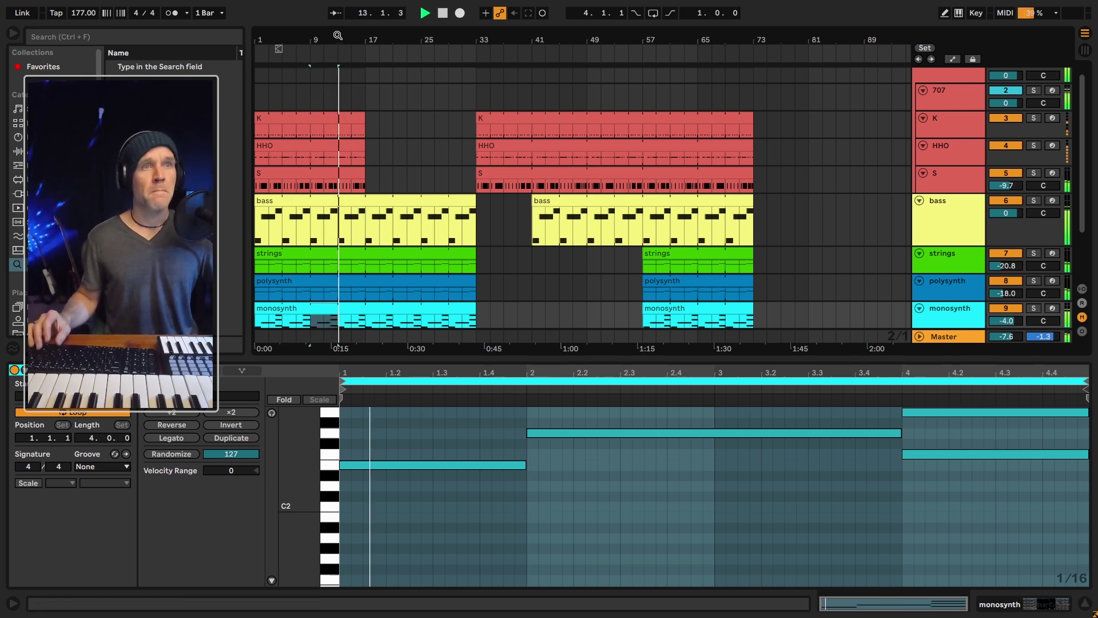
pyautogui.moveTo(305, 38); pyautogui.dragTo(305, 73)
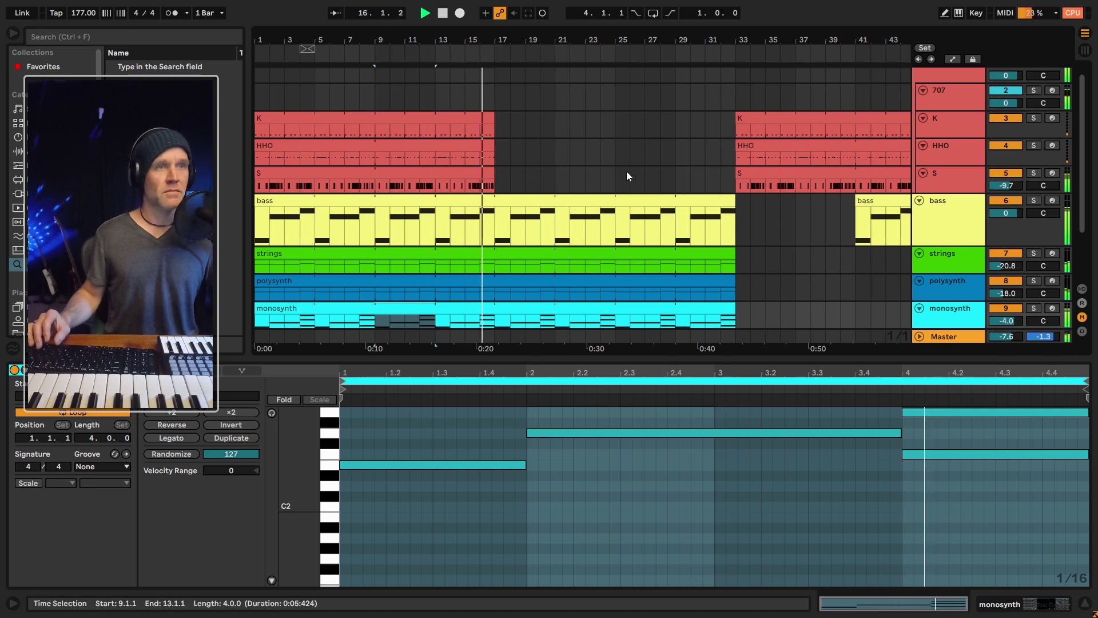
pyautogui.moveTo(446, 38); pyautogui.dragTo(543, 57)
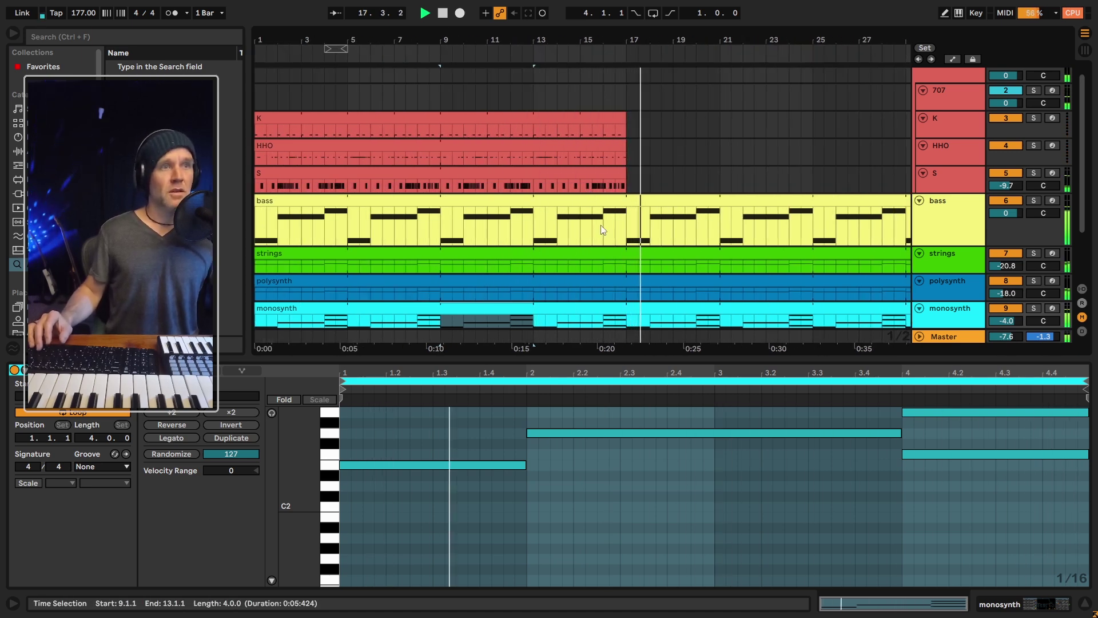
# Stop playback and select the opening bass, strings, polysynth and monosynth clips together
pyautogui.click(451, 201)
pyautogui.press('space')
pyautogui.keyDown('shift'); pyautogui.click(455, 258); pyautogui.keyUp('shift')
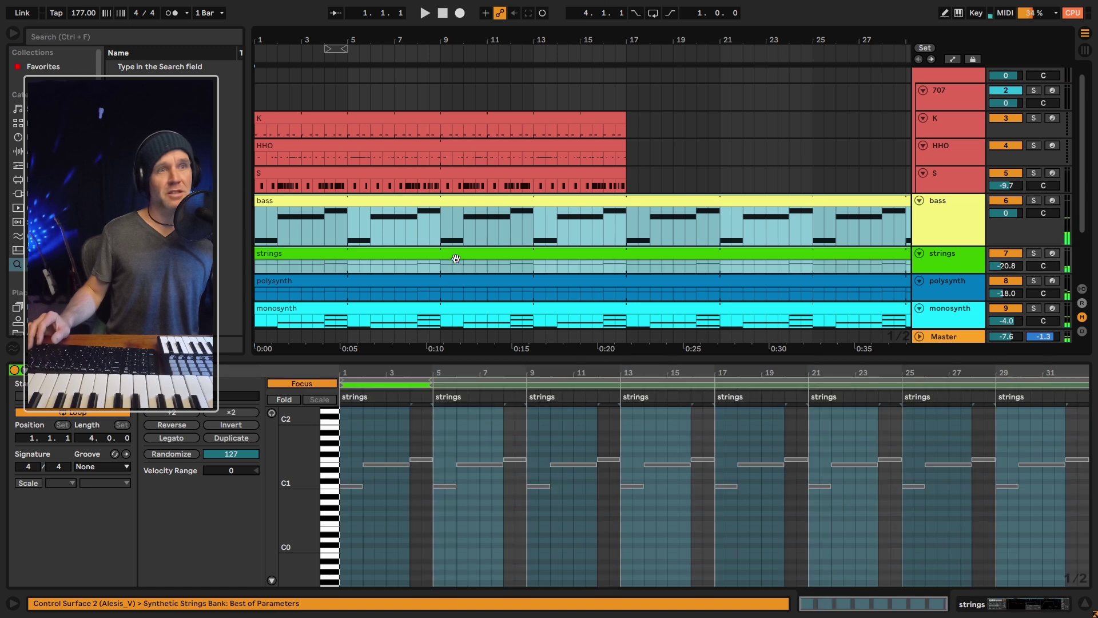
pyautogui.keyDown('shift'); pyautogui.click(457, 290); pyautogui.keyUp('shift')
pyautogui.keyDown('shift'); pyautogui.click(462, 307); pyautogui.keyUp('shift')
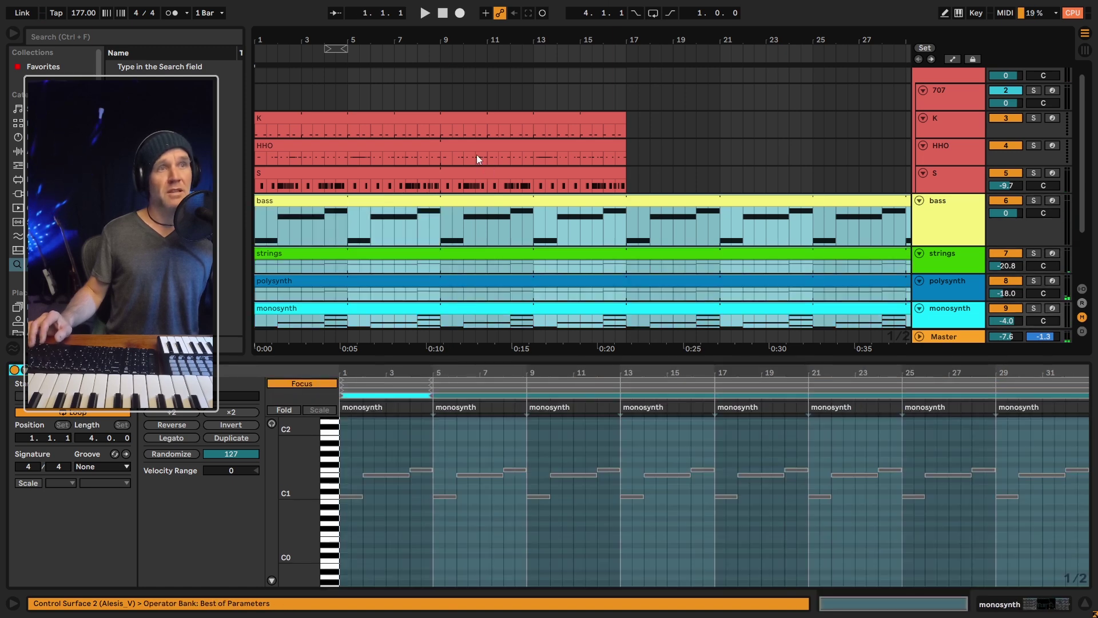
# Mark bars 9 to 13 on the bass track and bars 9 to 17 on the S track, ending with the insert marker at bar 9
pyautogui.scroll(-2, 455, 225)
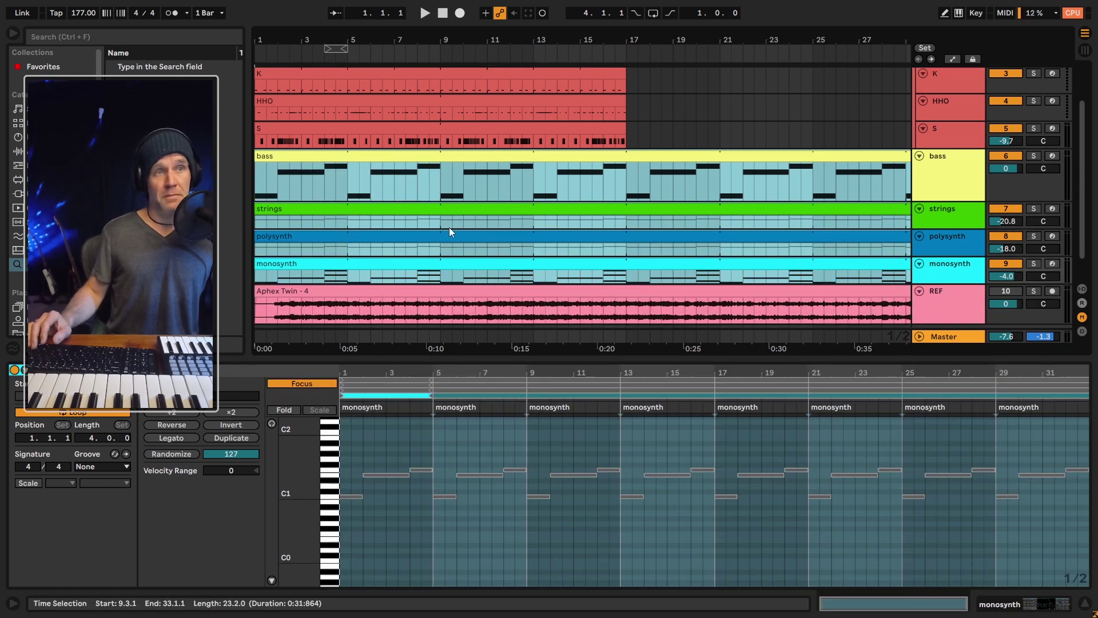
pyautogui.moveTo(440, 177); pyautogui.dragTo(537, 178)
pyautogui.scroll(1, 482, 183)
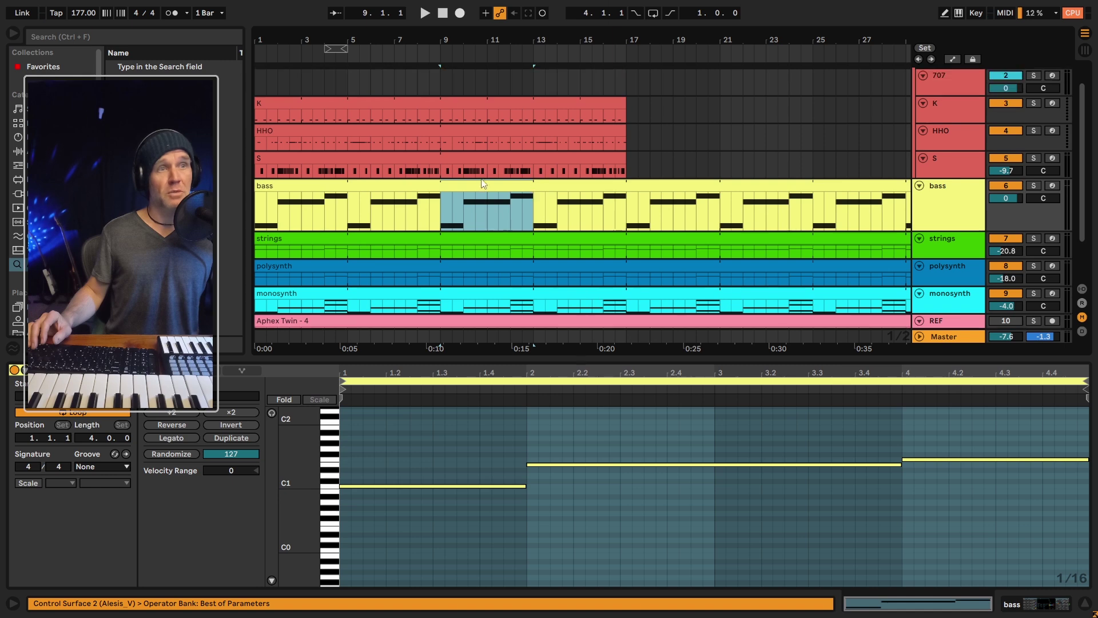
pyautogui.moveTo(441, 169); pyautogui.dragTo(627, 167)
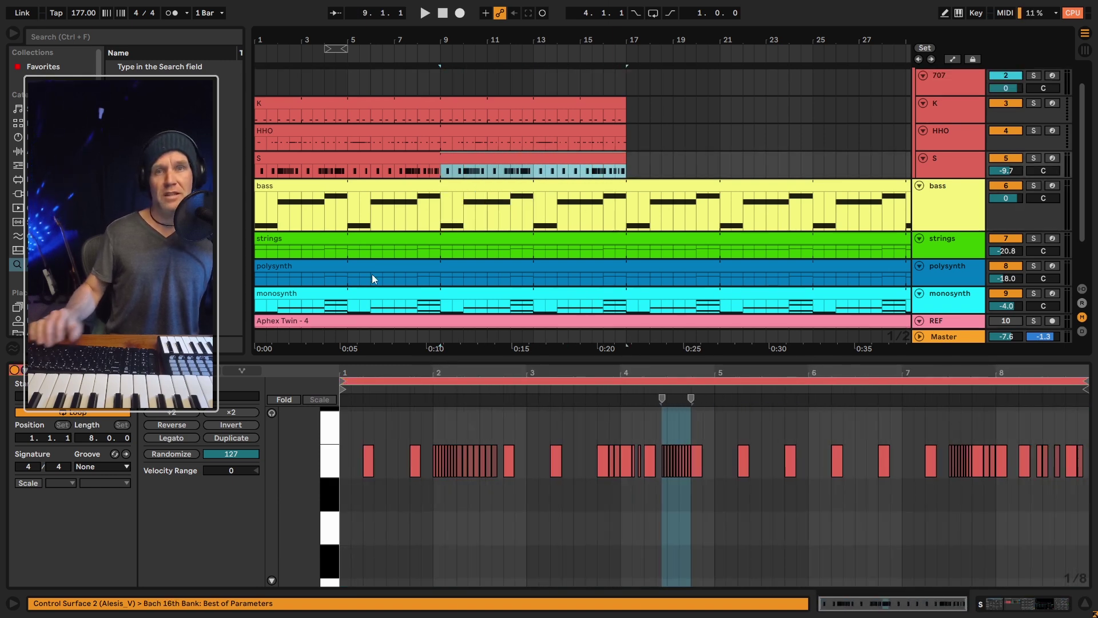
pyautogui.click(441, 175)
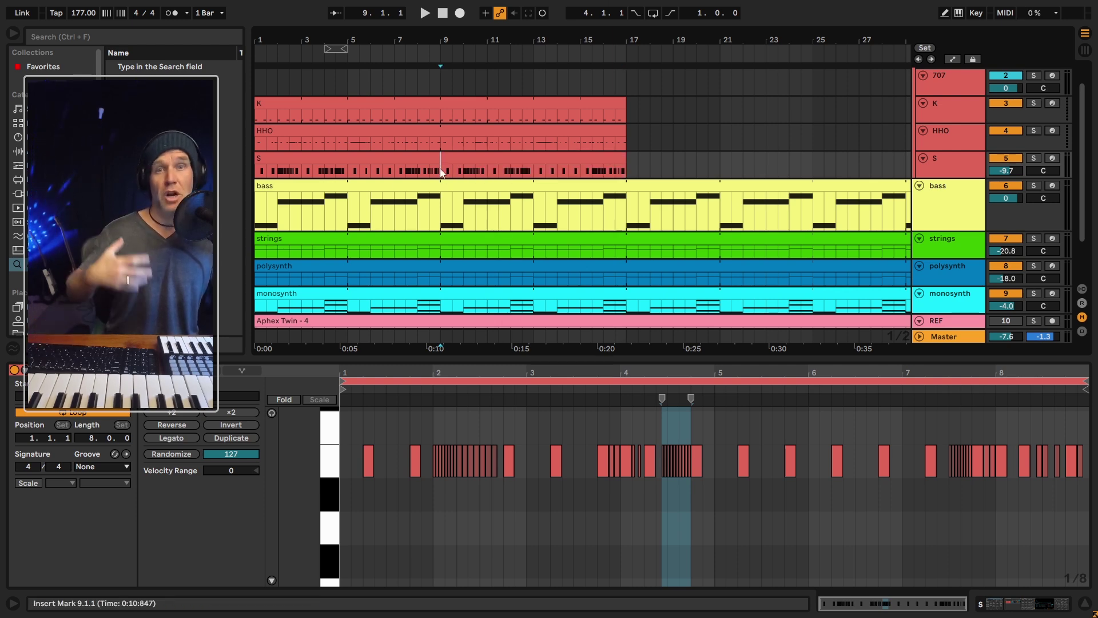
# Show the whole arrangement, fold the bass track and the kit group, and return the insert marker to bar 1
pyautogui.press('w')
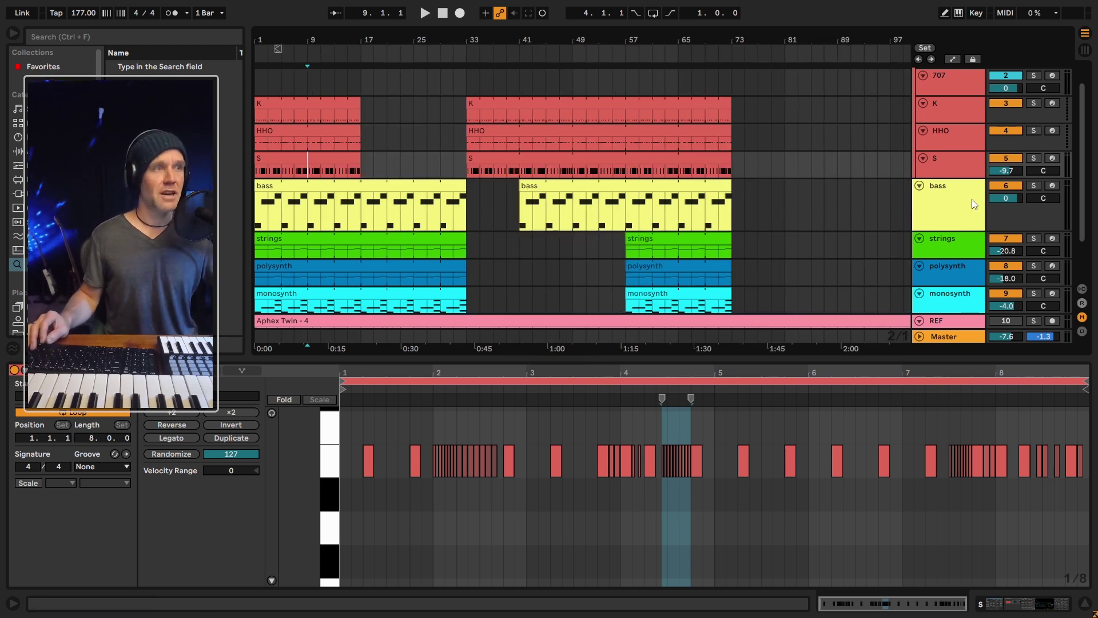
pyautogui.click(919, 185)
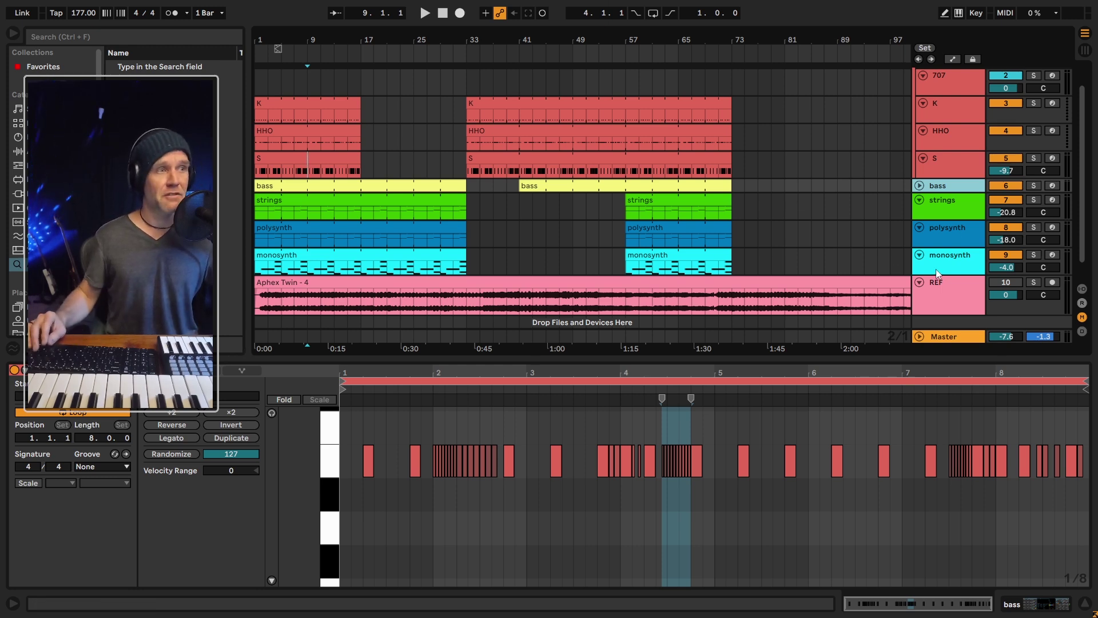
pyautogui.press('Home')
pyautogui.hotkey('ctrl', 'g')
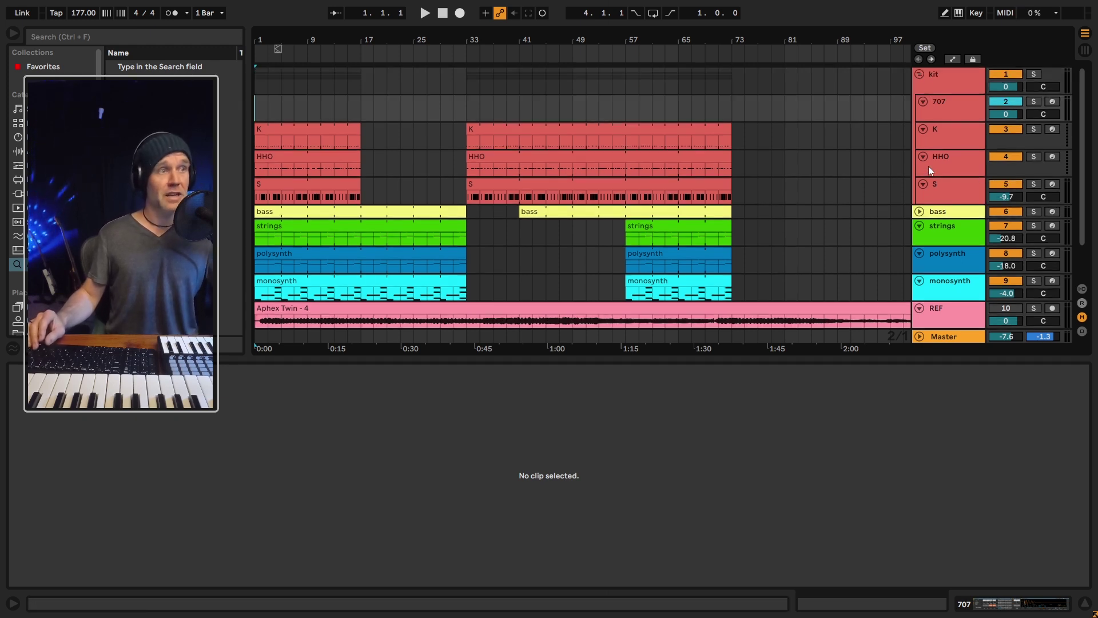
pyautogui.click(919, 71)
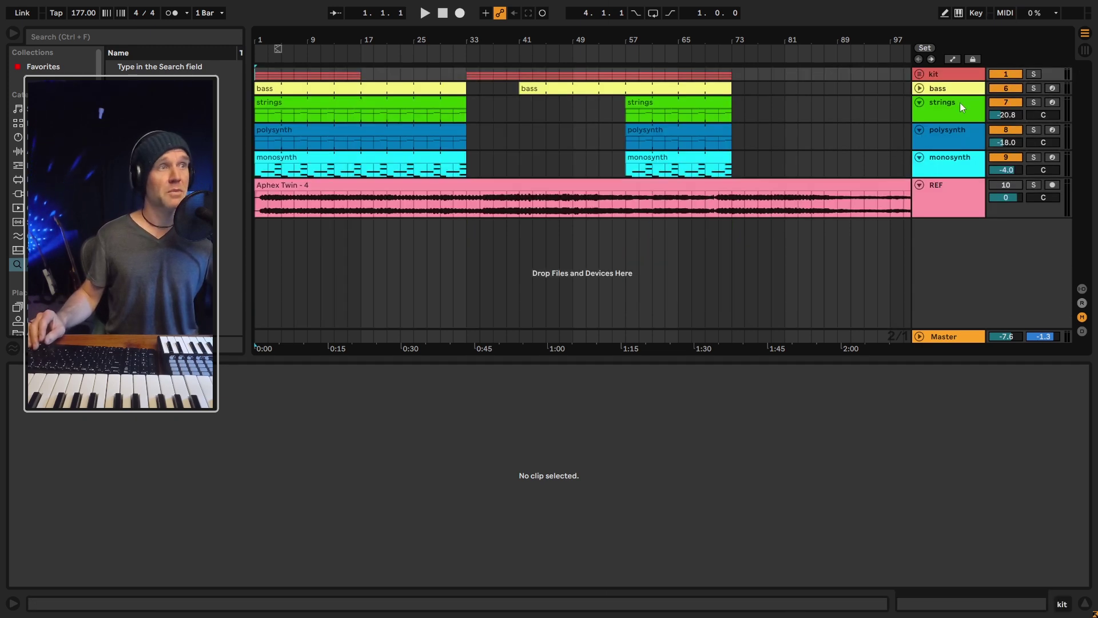